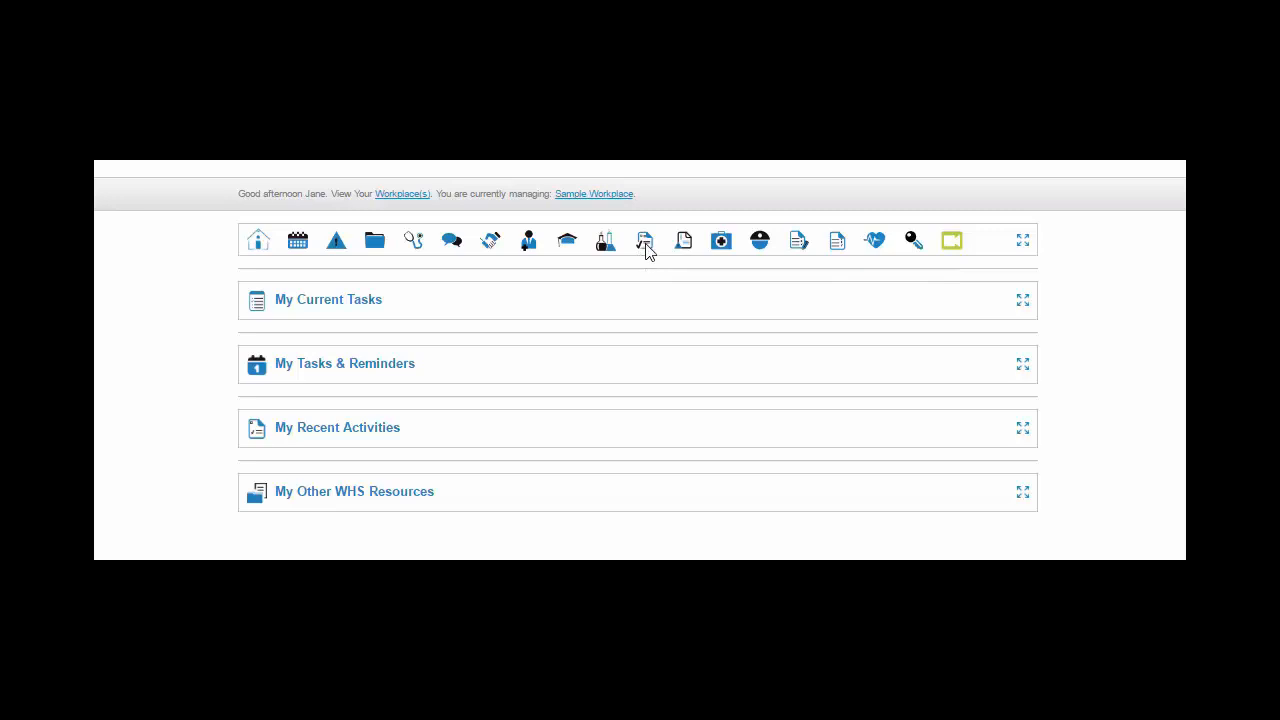
Open the Accommodation / Hotel Workplace Inspection Reports module and look through its list of reports
left_click(645, 242)
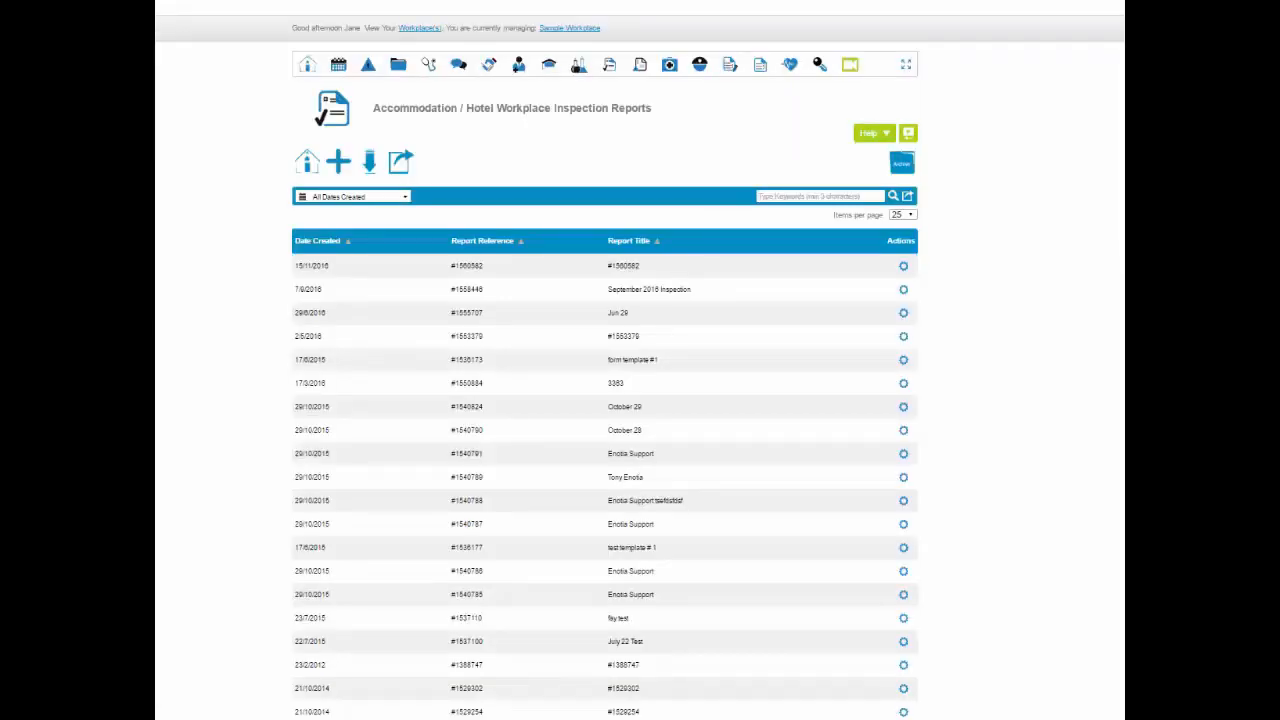
scroll(640, 400, "down", 3)
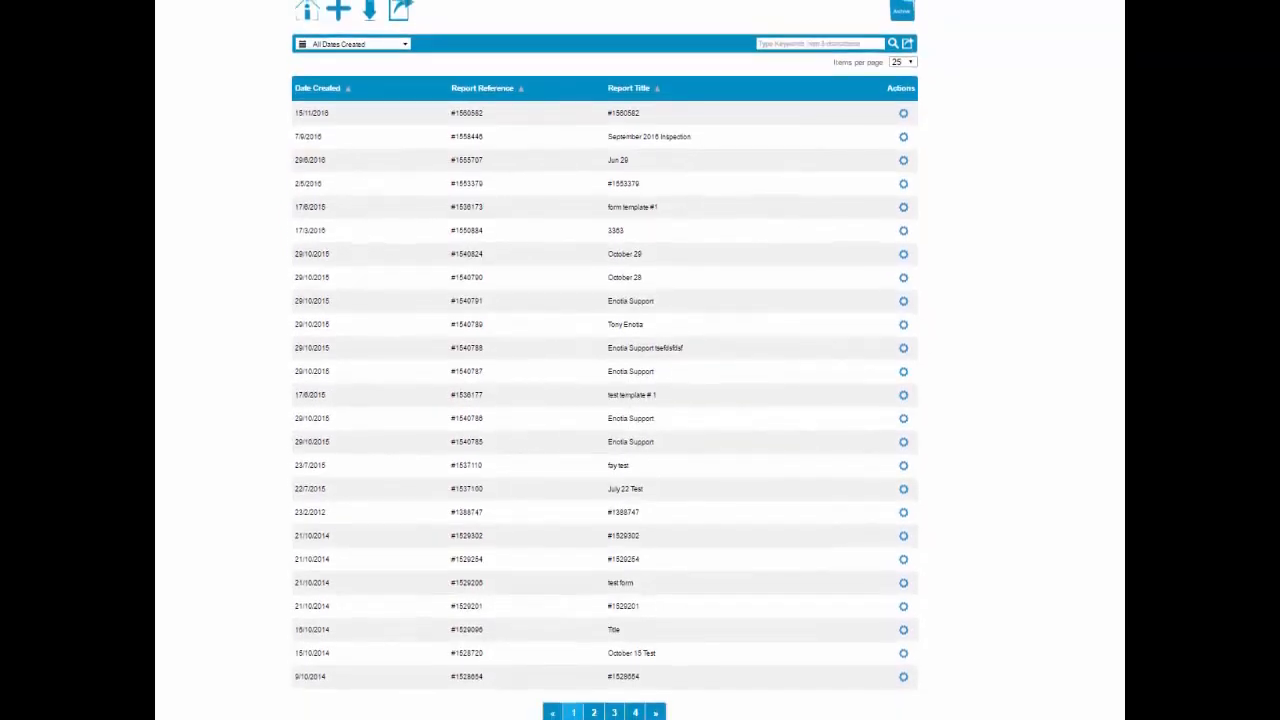
scroll(640, 400, "up", 3)
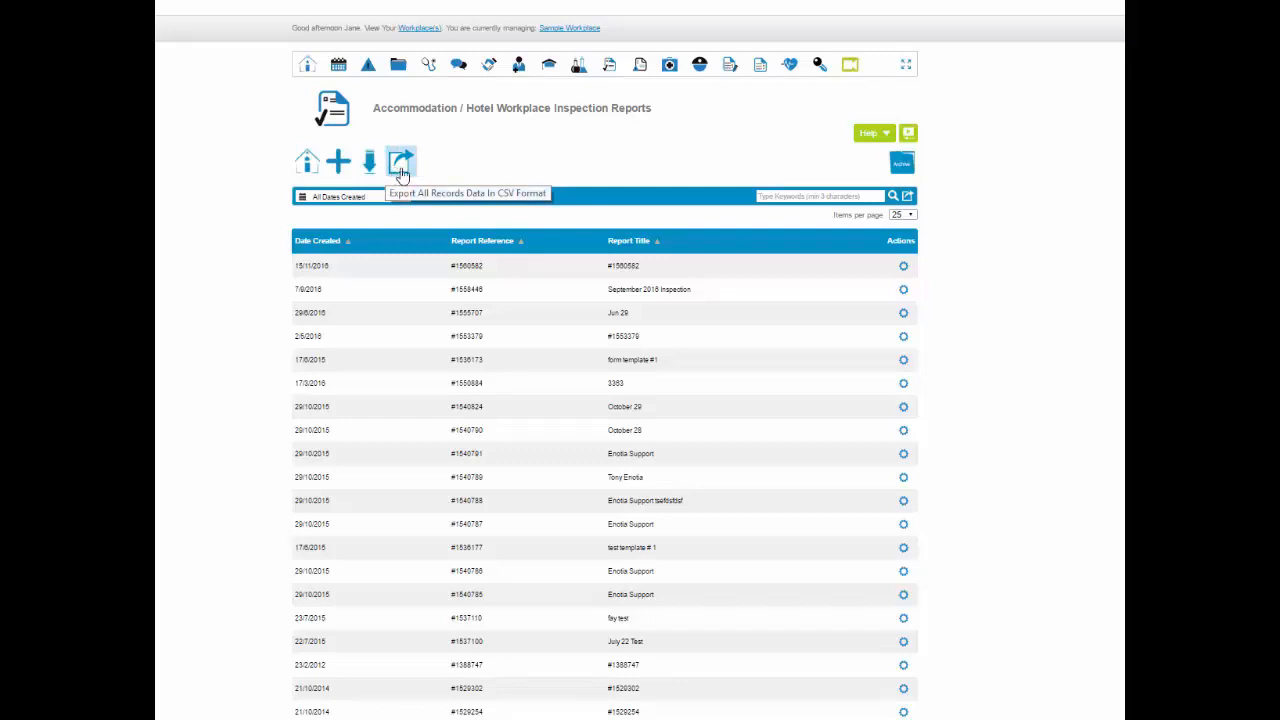
Check the module's help options and view the archive of Hospitality Workplace Inspection Reports from before December 13th, 2014, including a report's actions
left_click(878, 135)
left_click(880, 137)
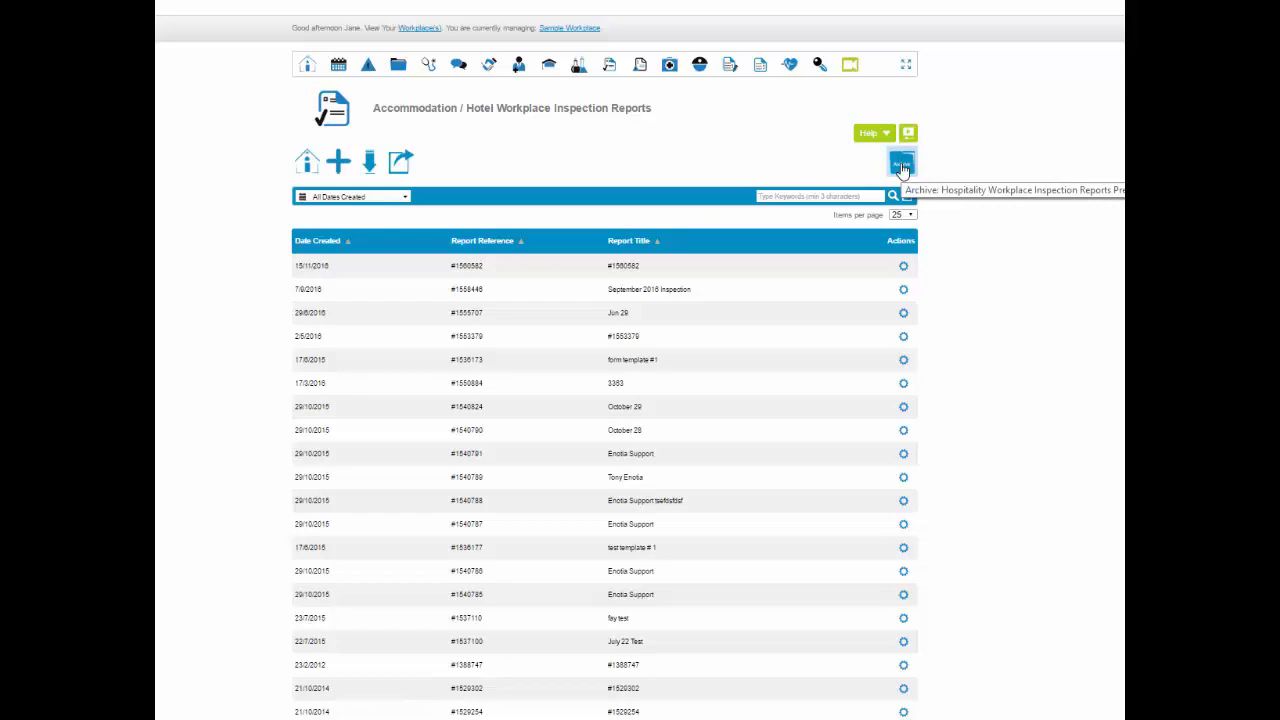
left_click(902, 165)
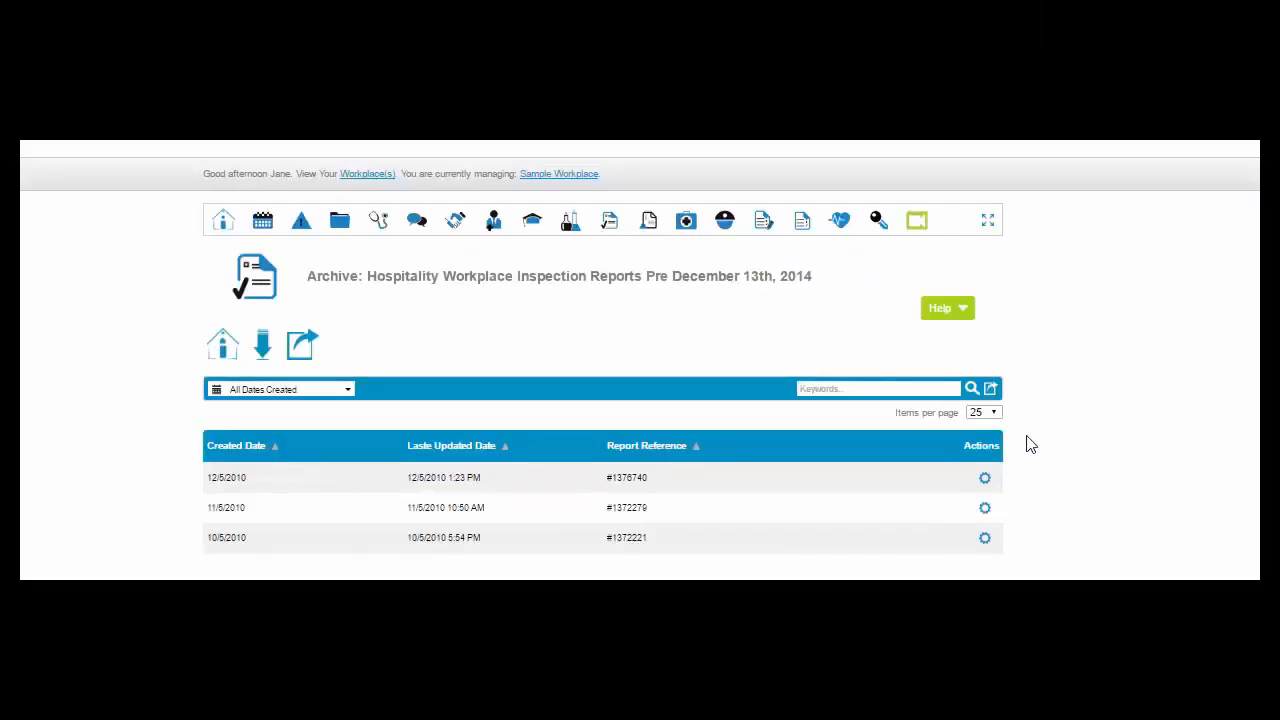
left_click(993, 479)
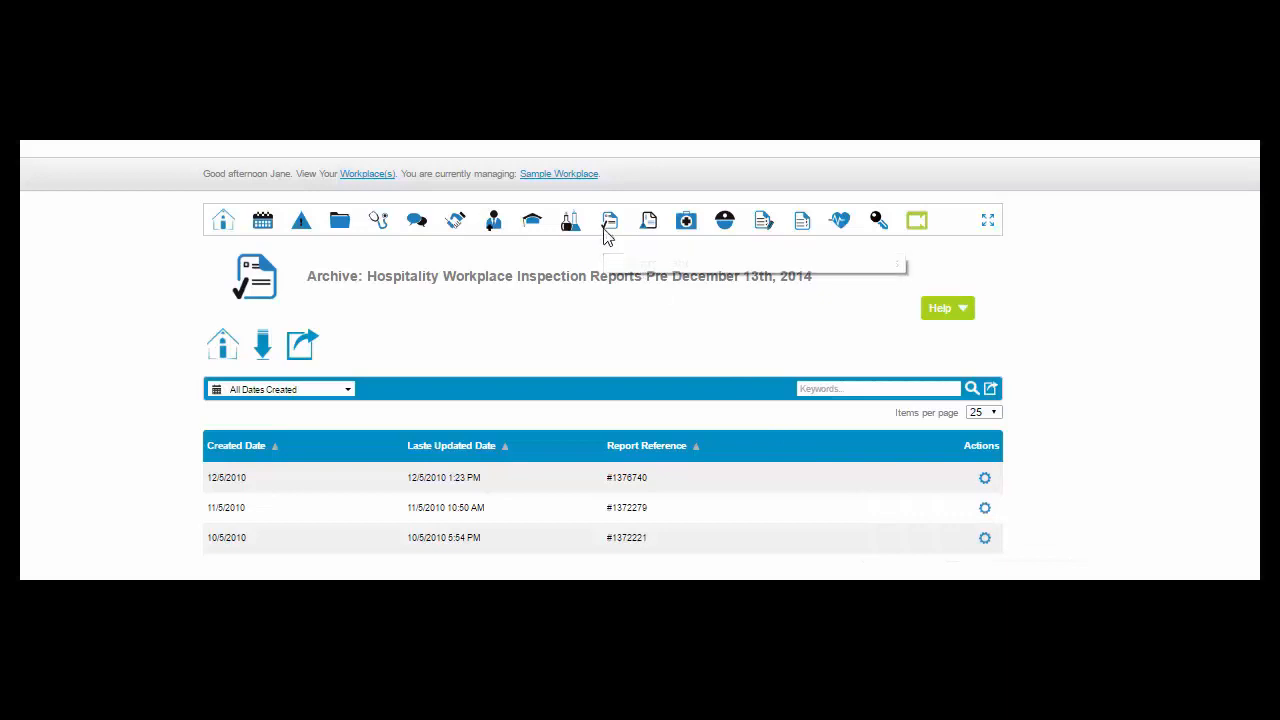
Return to the current workplace inspection reports and view the creation date filter options and the keyword search
left_click(606, 228)
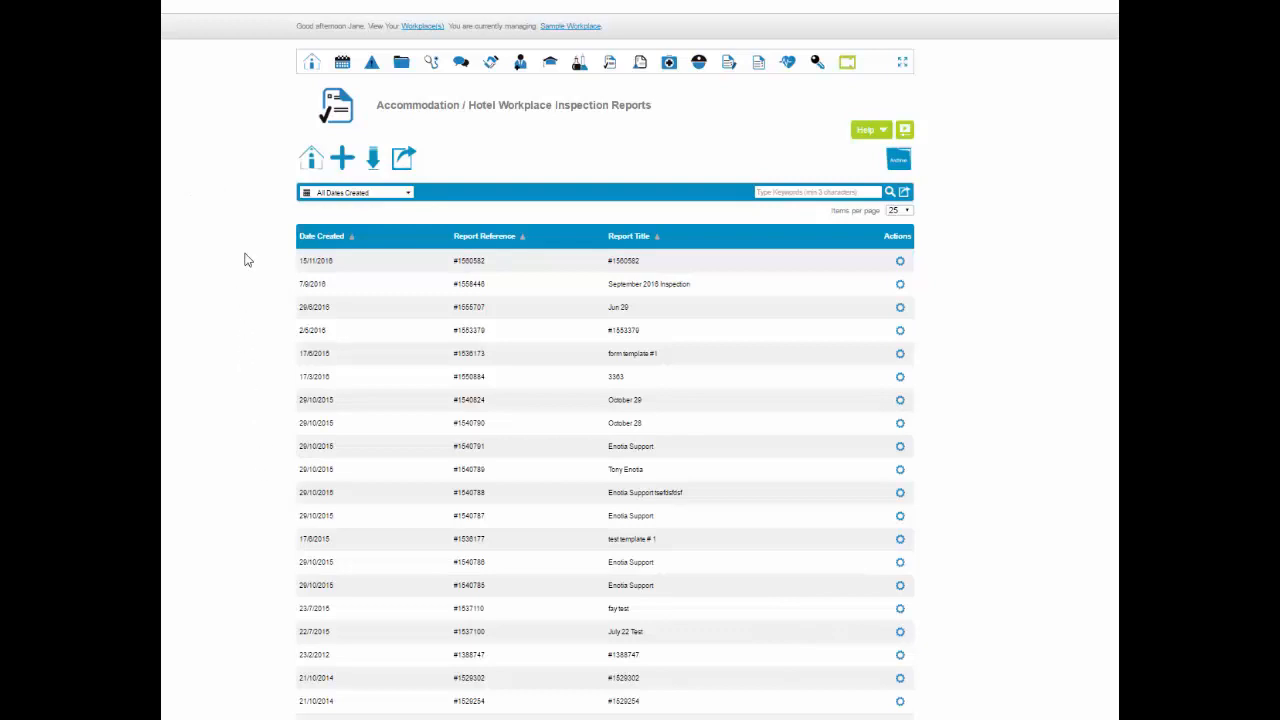
left_click(408, 196)
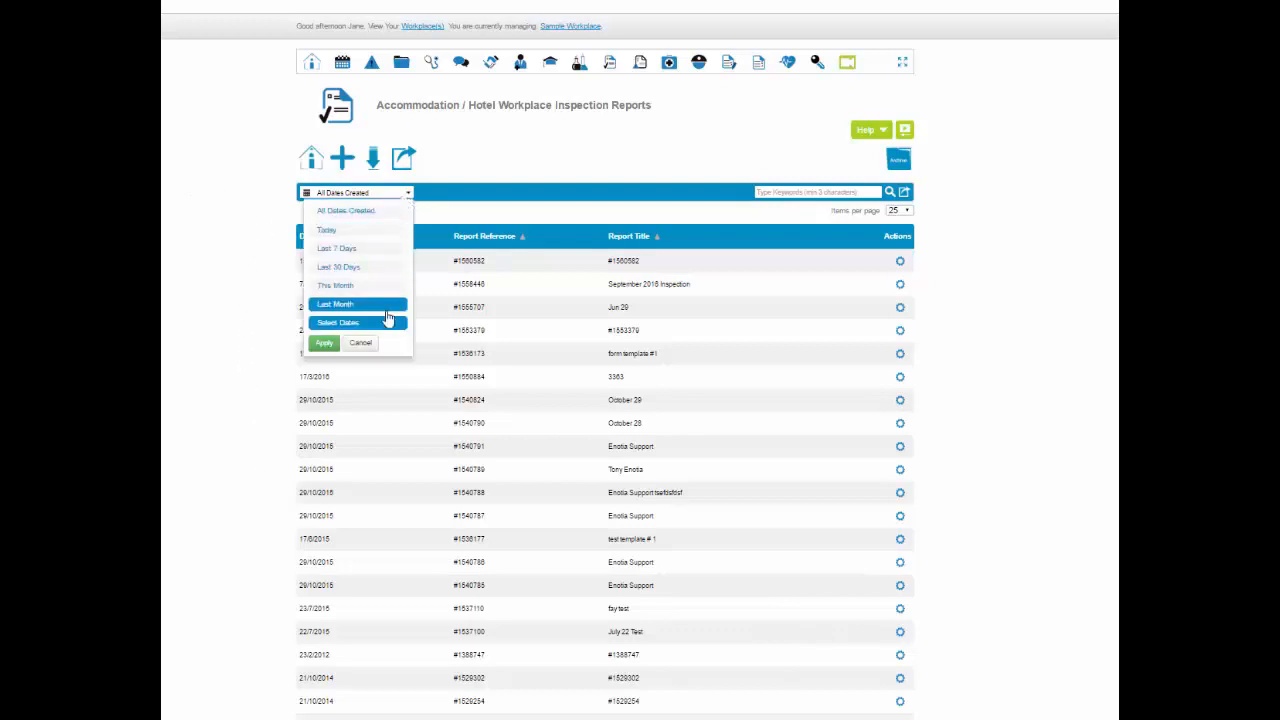
left_click(758, 192)
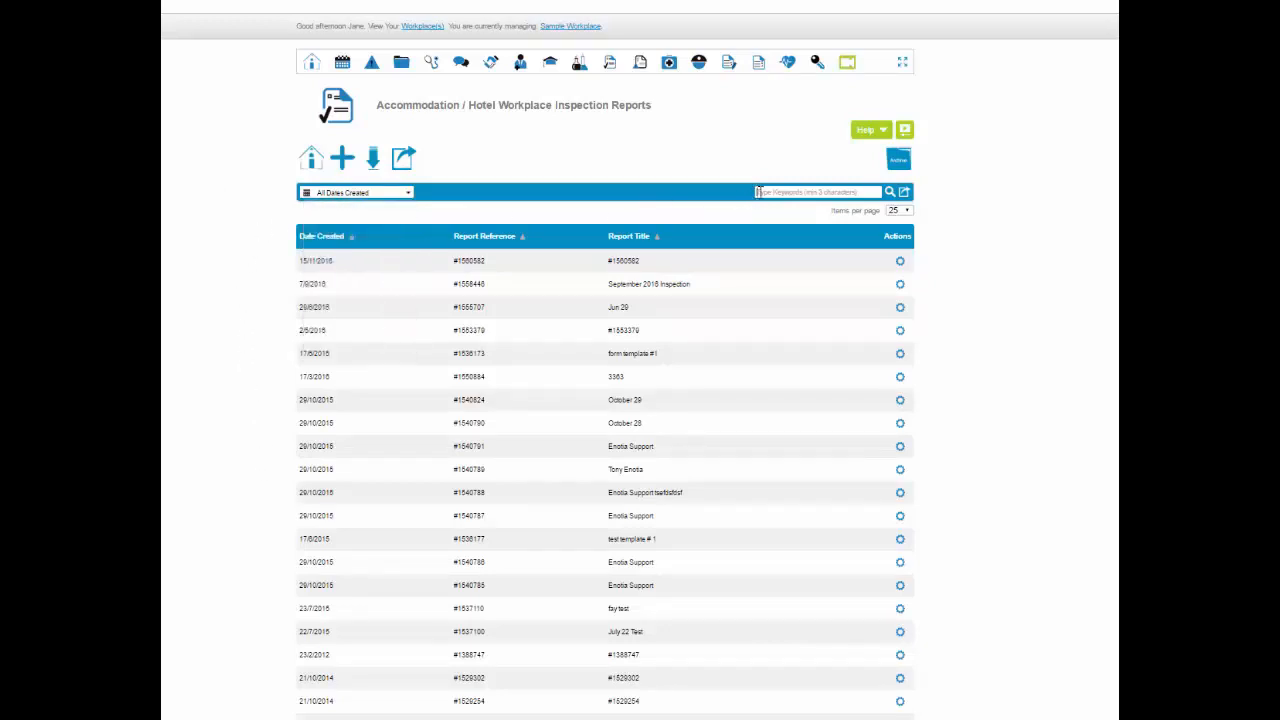
Export the inspection report records with all export fields selected, including Hotel / Pub Workplace Inspection Report ID and Date Created
left_click(904, 192)
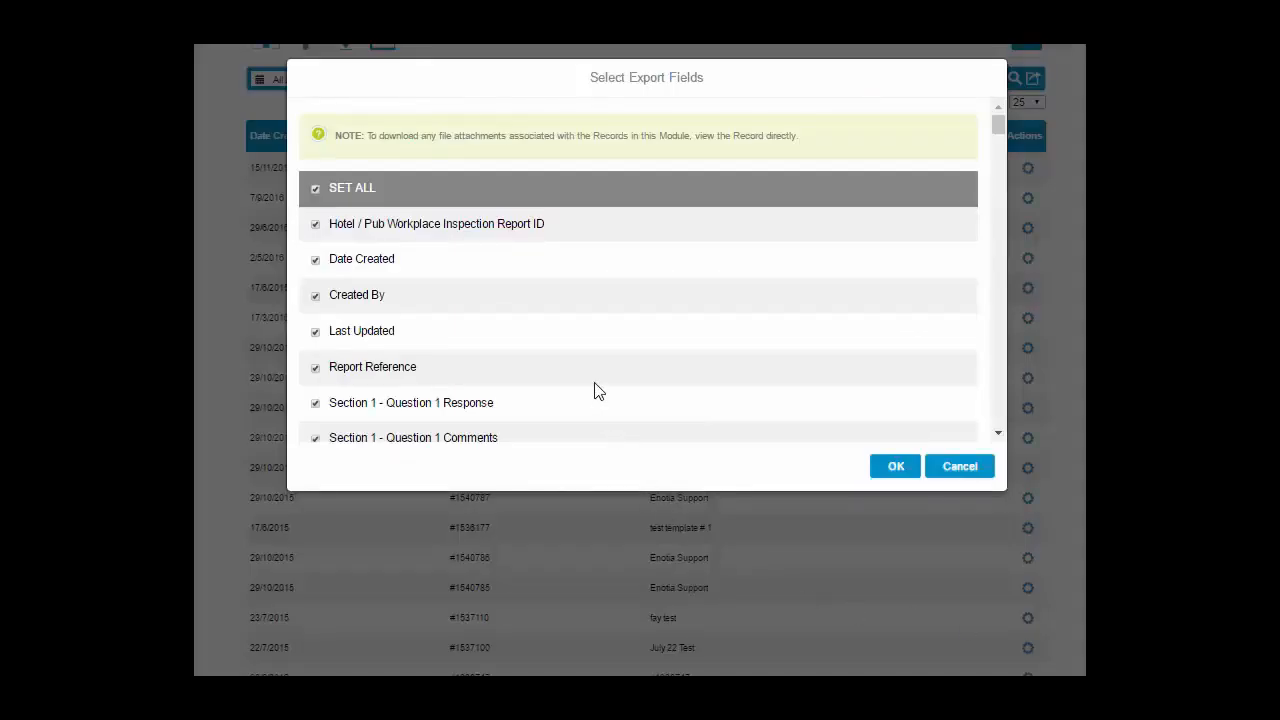
scroll(596, 391, "down", 5)
scroll(596, 391, "up", 5)
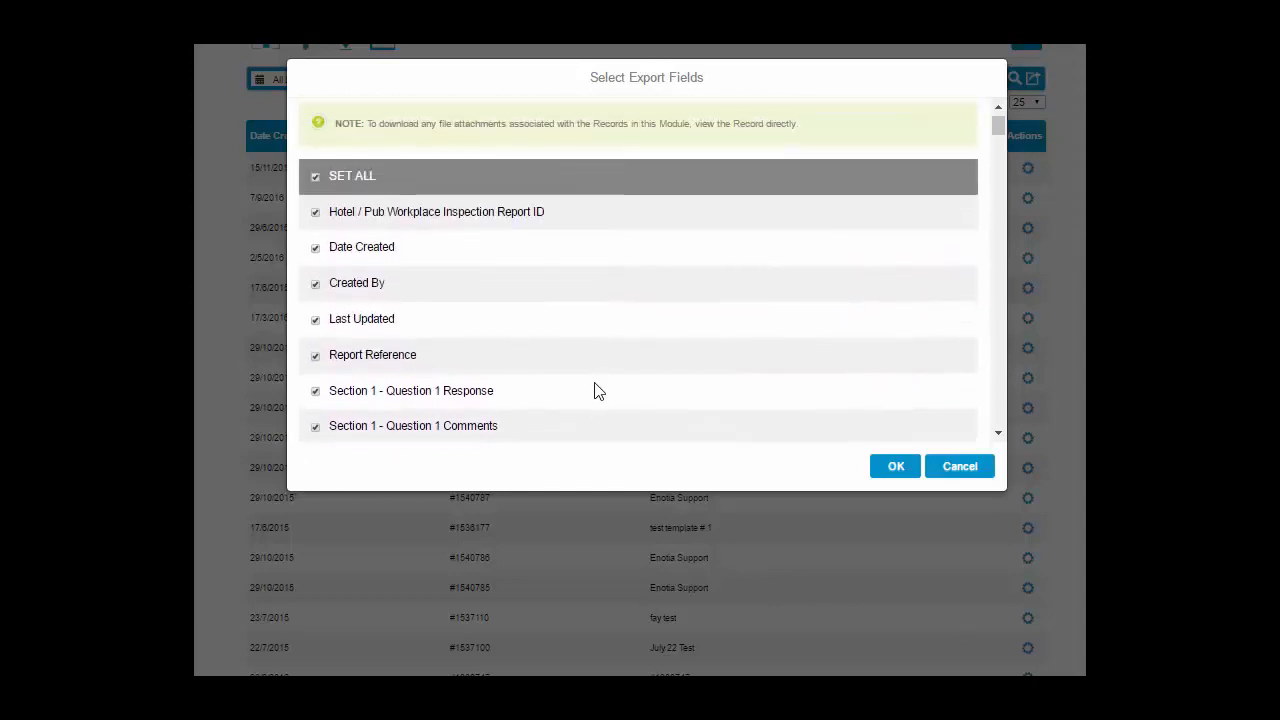
left_click(315, 225)
left_click(315, 260)
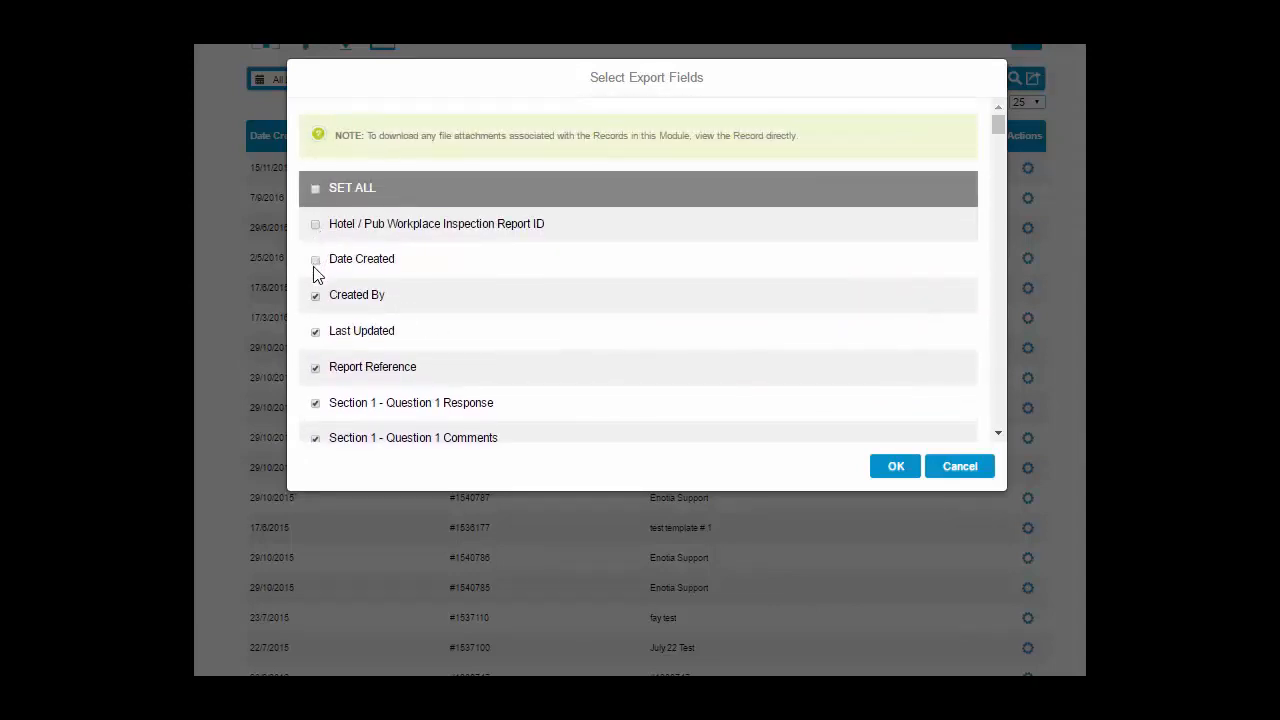
left_click(315, 260)
left_click(315, 224)
left_click(889, 464)
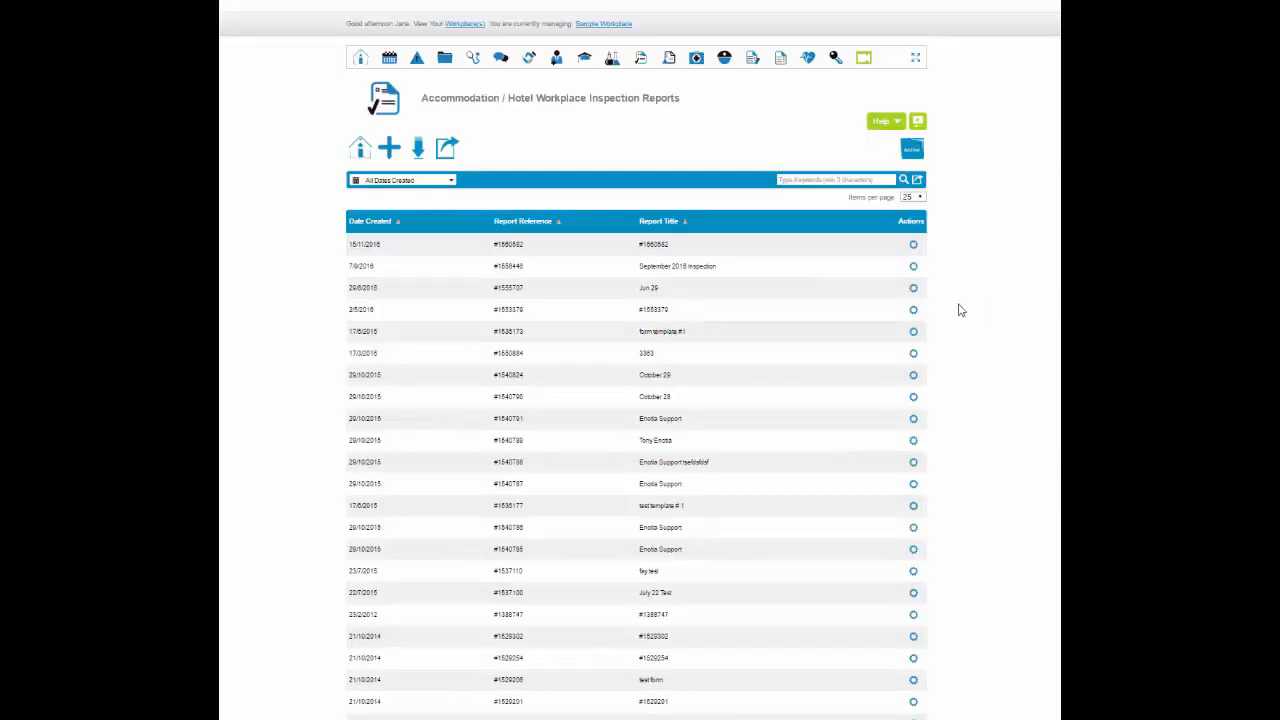
View the actions available for the Jun 29 inspection report
left_click(913, 289)
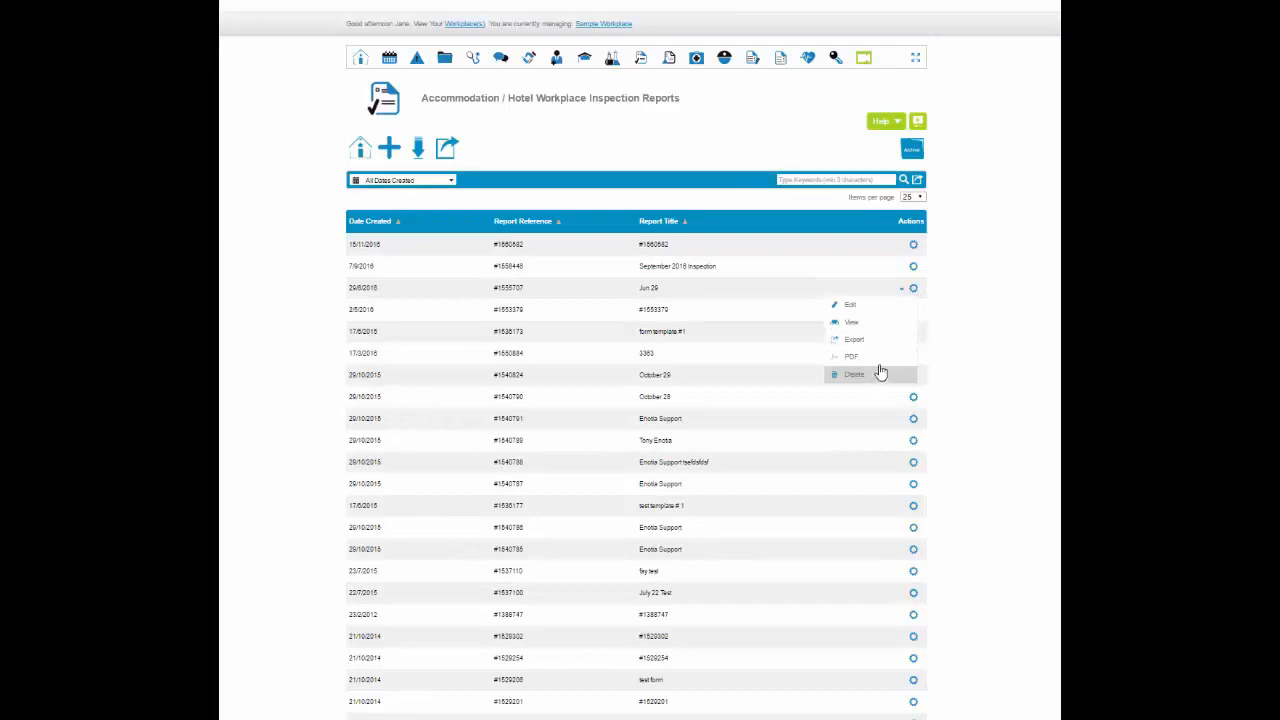
left_click(877, 307)
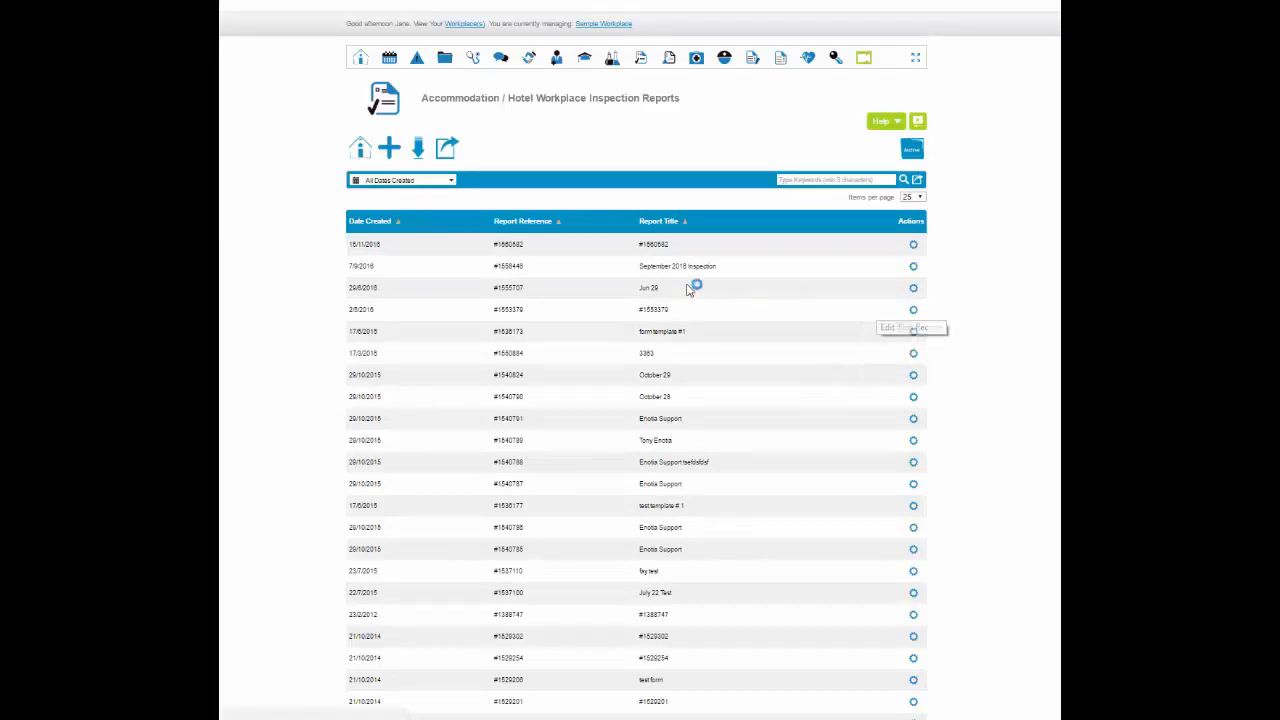
Start a new workplace inspection report and title it Enotia Report
left_click(389, 148)
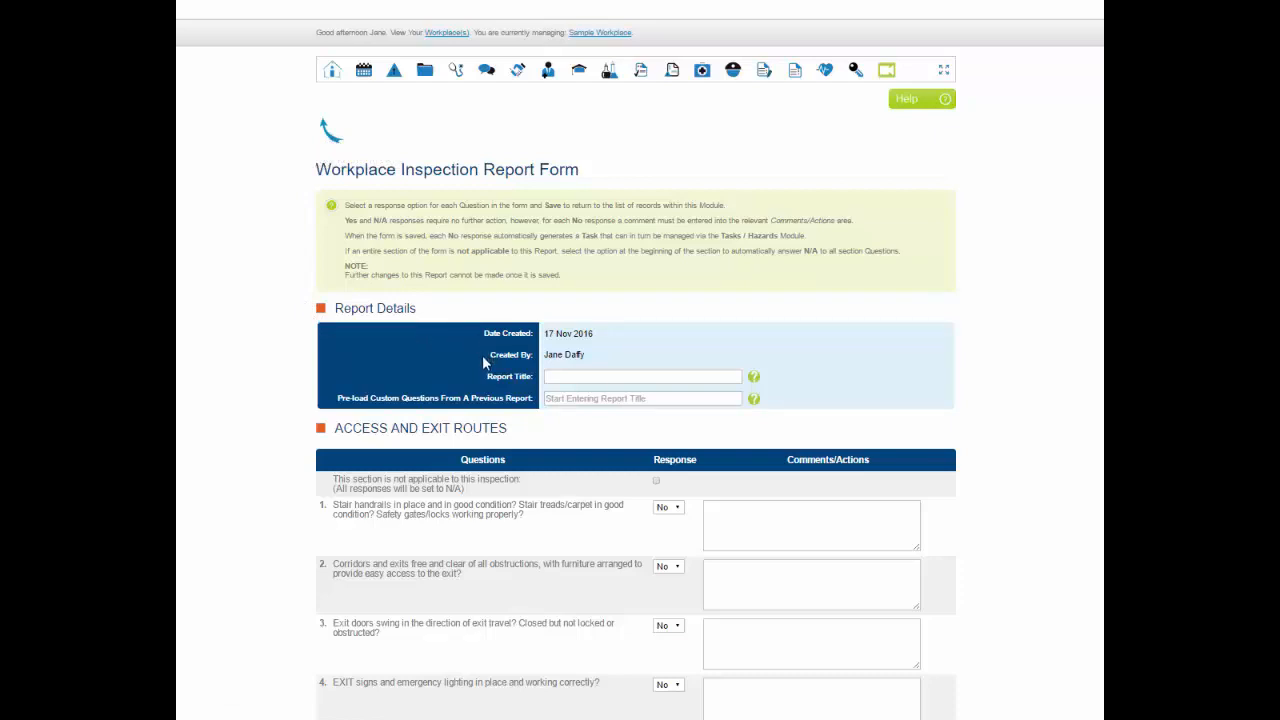
left_click(547, 379)
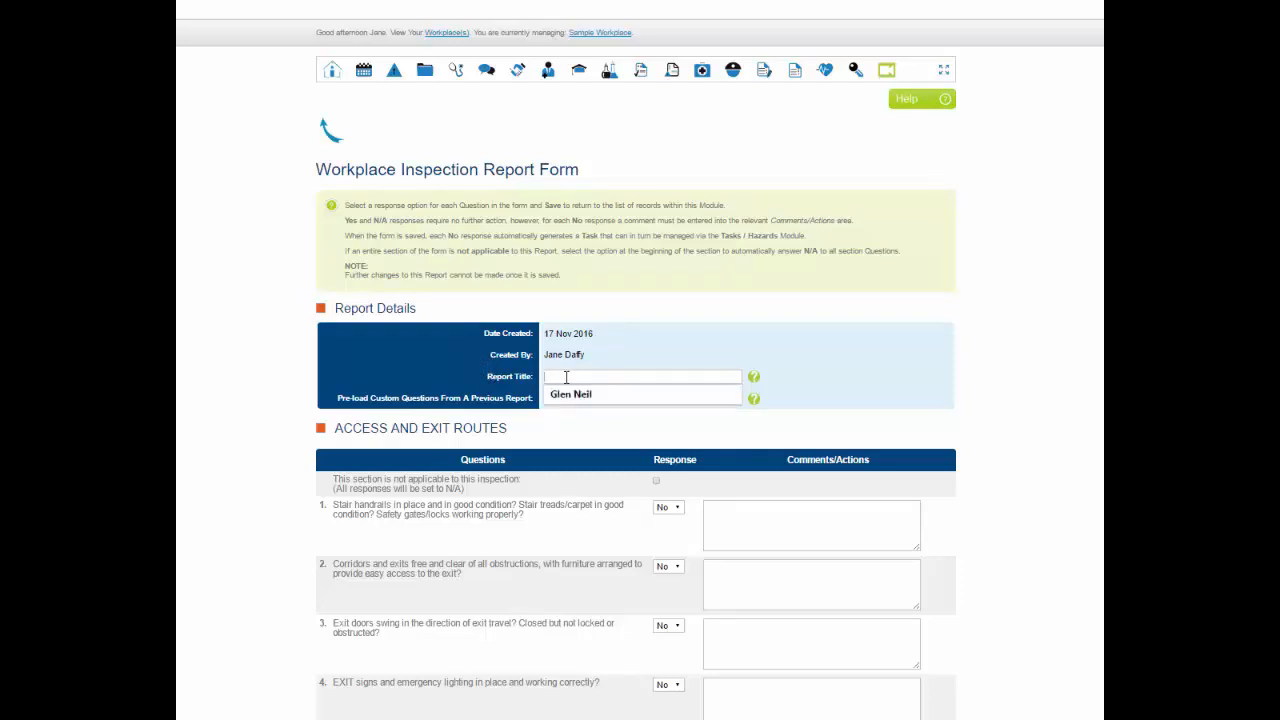
type("Enoti")
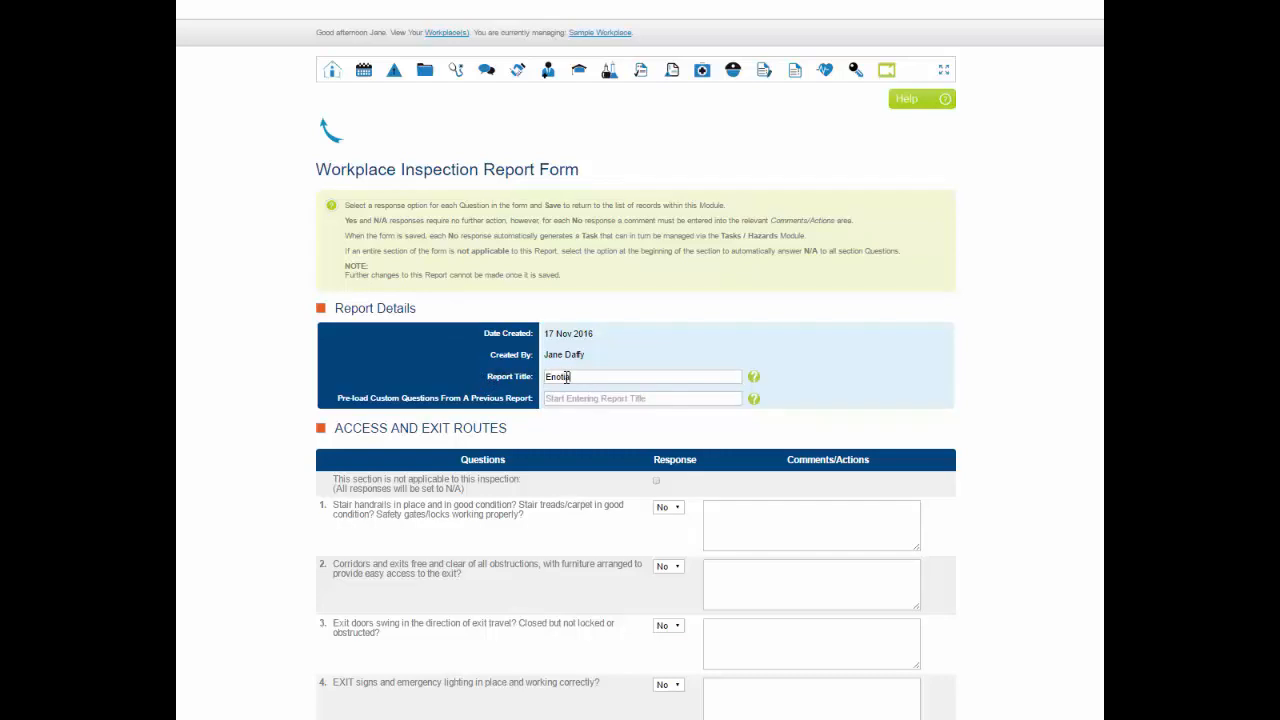
type(" Report")
Examine the previous reports offered for pre-loading custom questions and the form's inspection sections, from Access and Exit Routes to External Environment
left_click(551, 399)
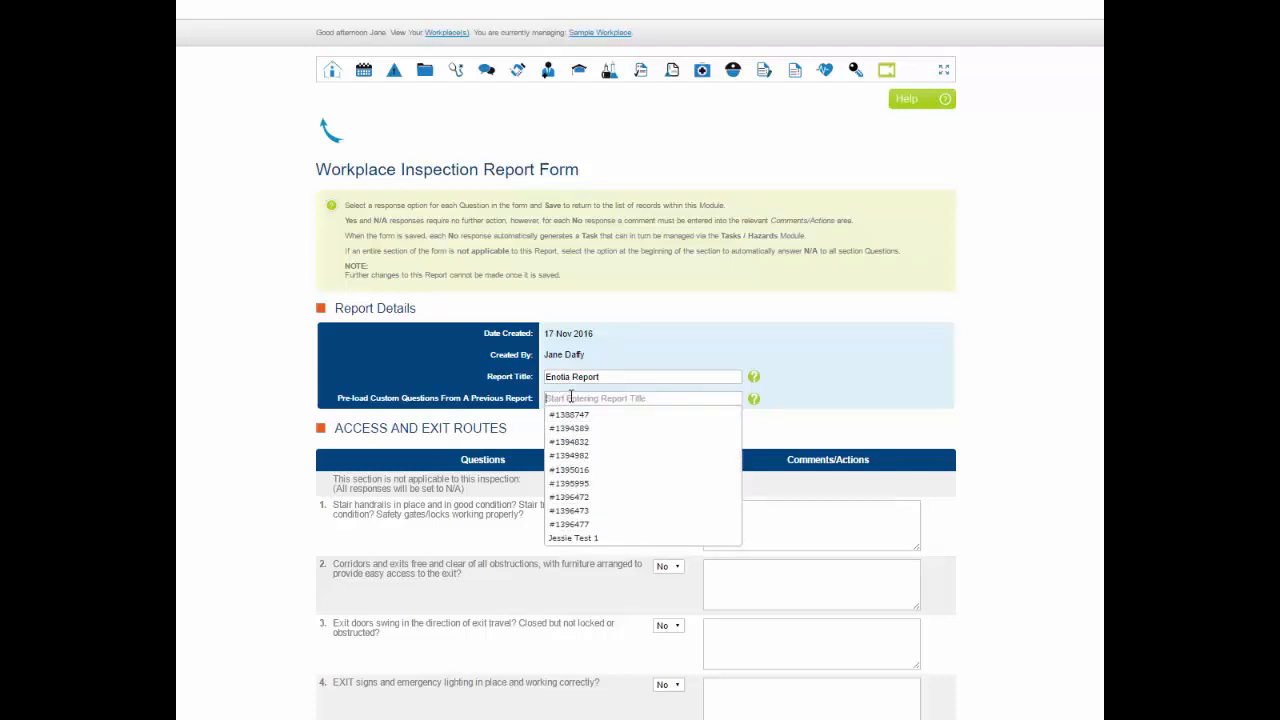
left_click(1062, 422)
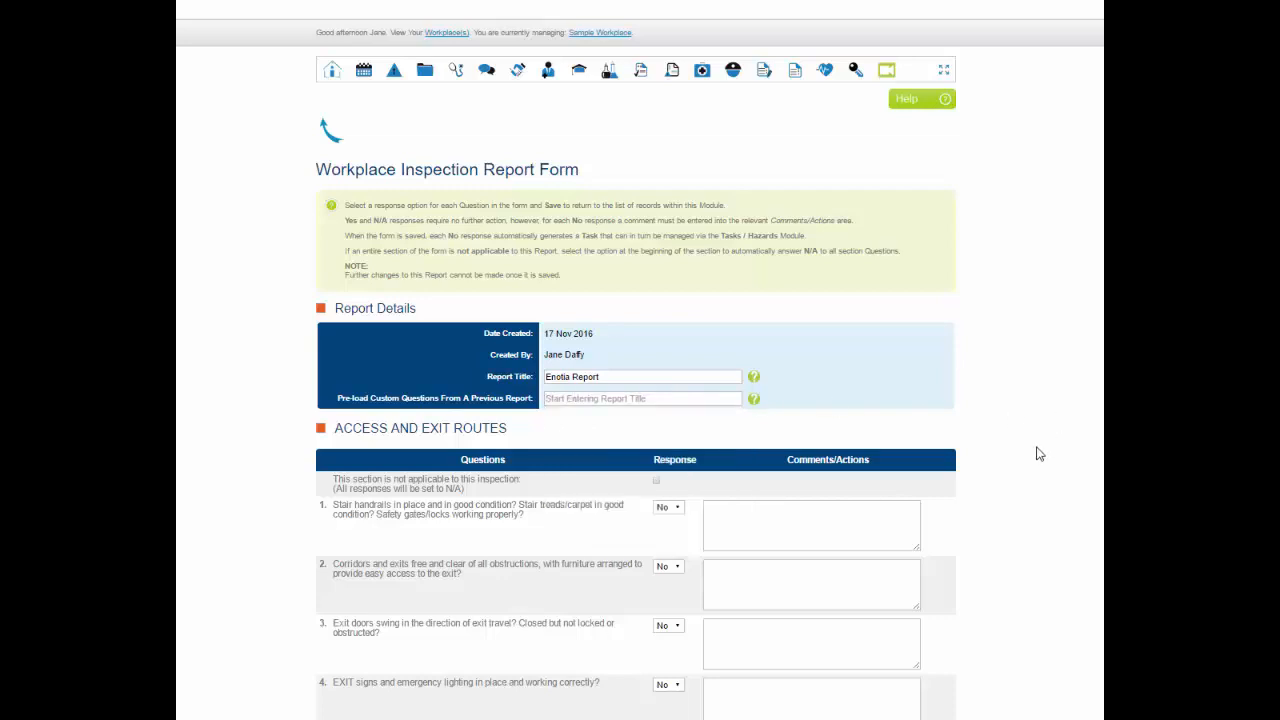
scroll(1039, 454, "down", 5)
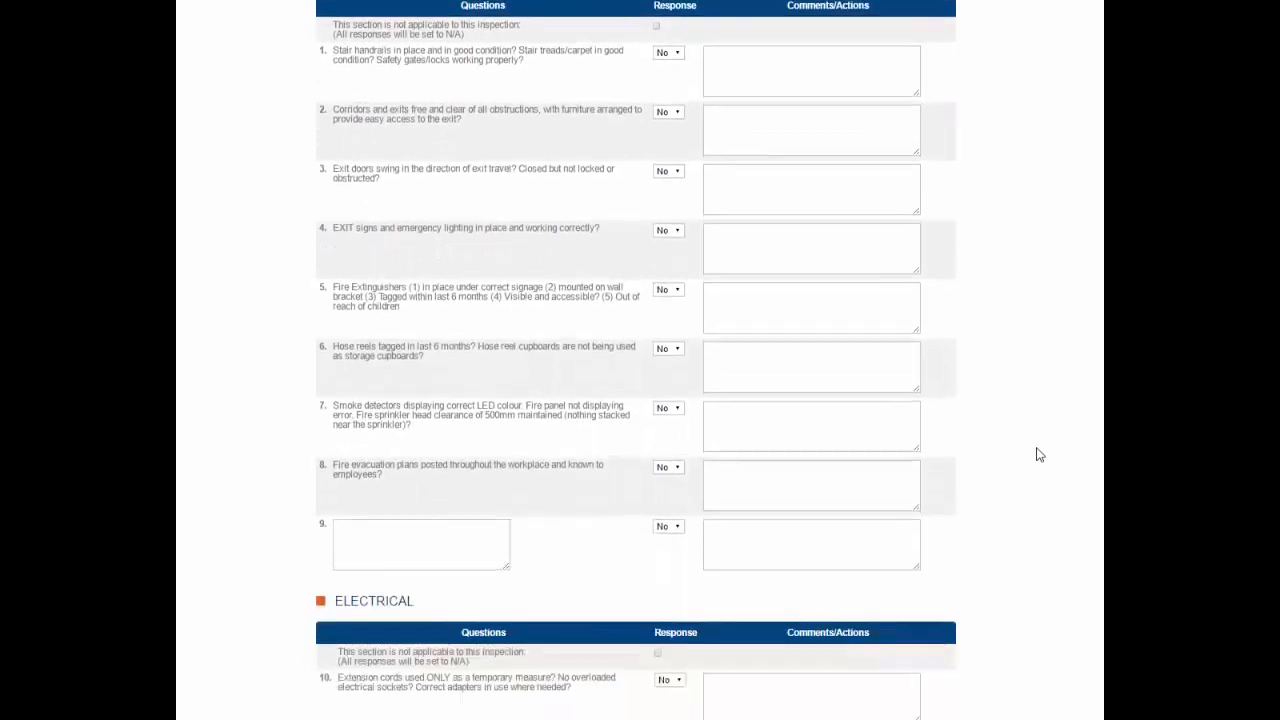
scroll(1039, 454, "down", 7)
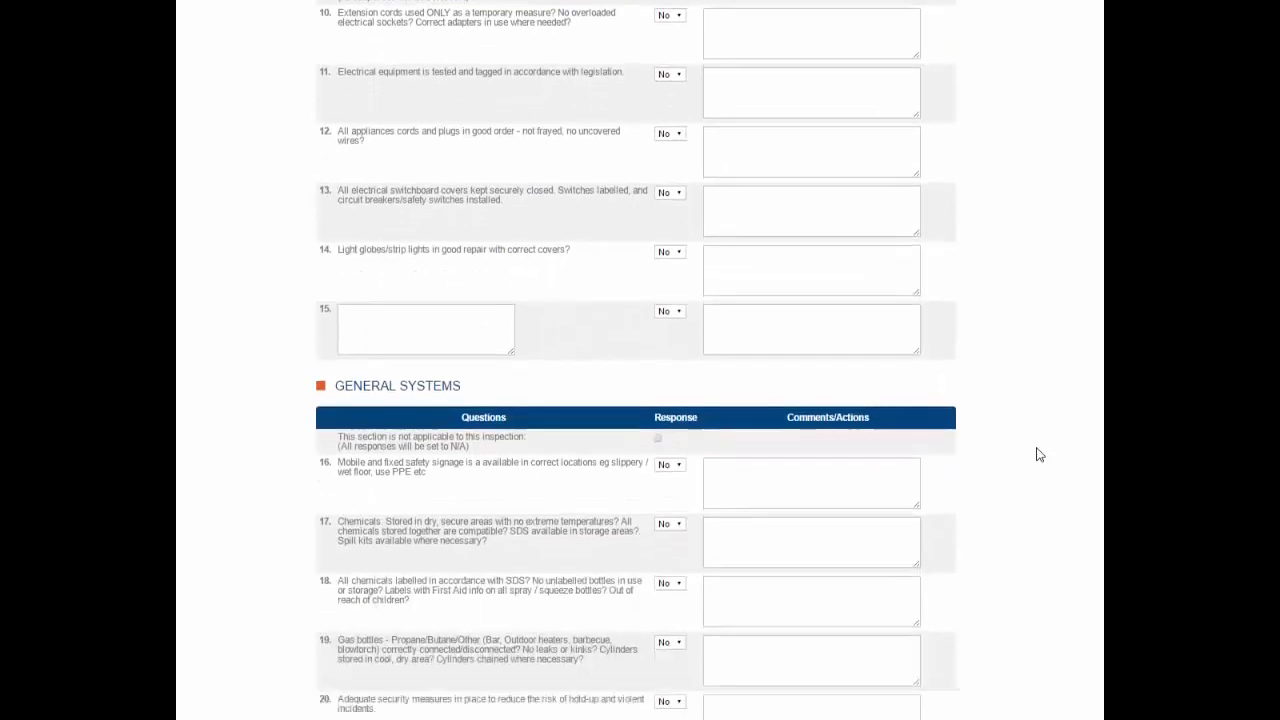
scroll(1039, 454, "down", 4)
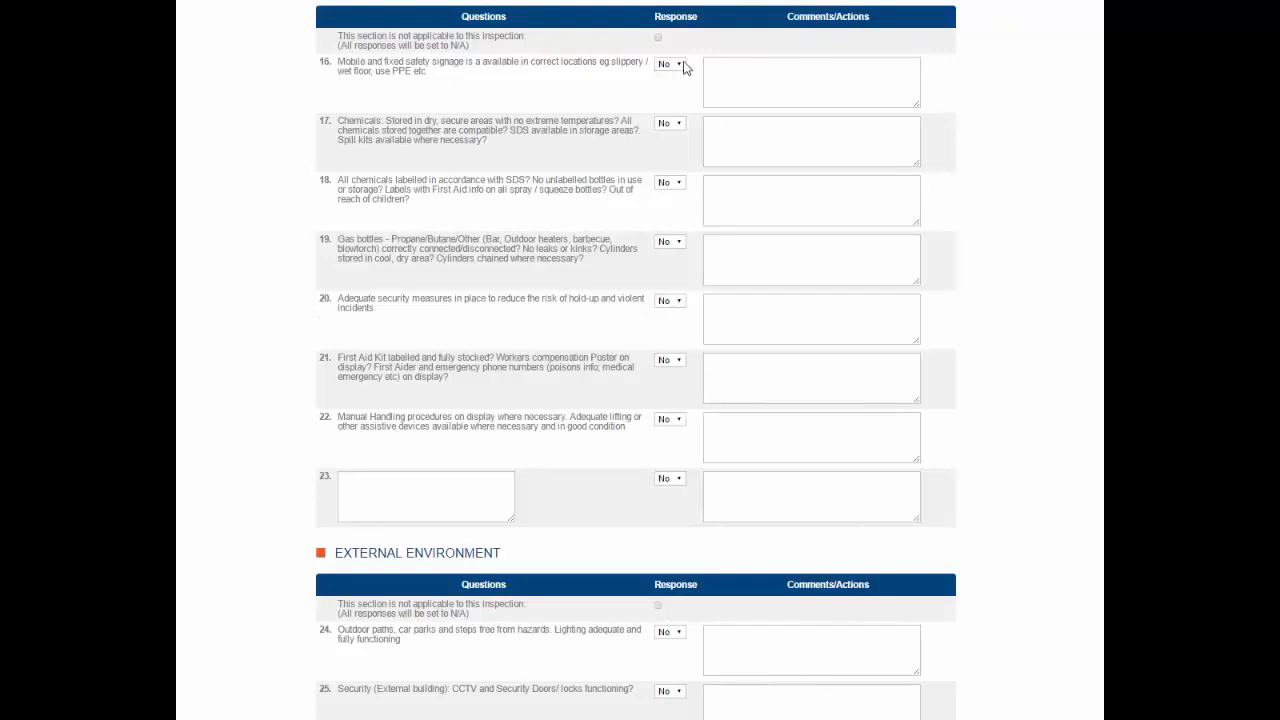
scroll(1050, 170, "up", 9)
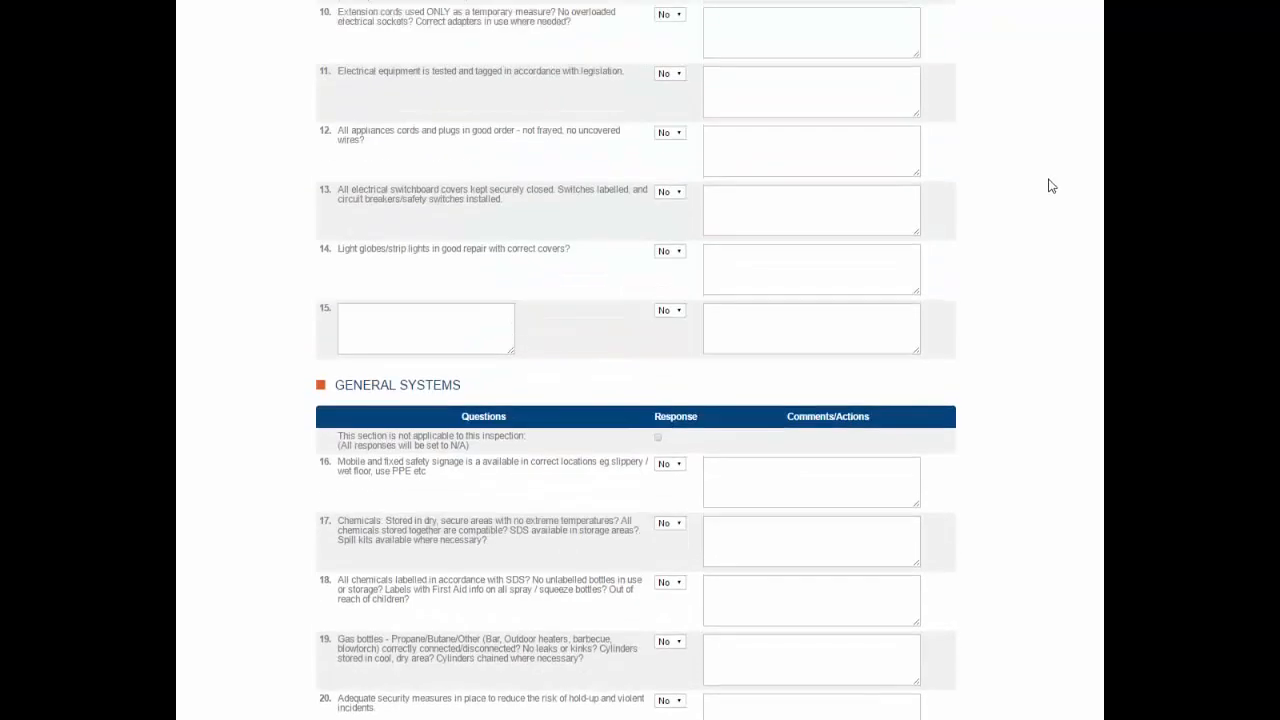
scroll(1050, 222, "up", 6)
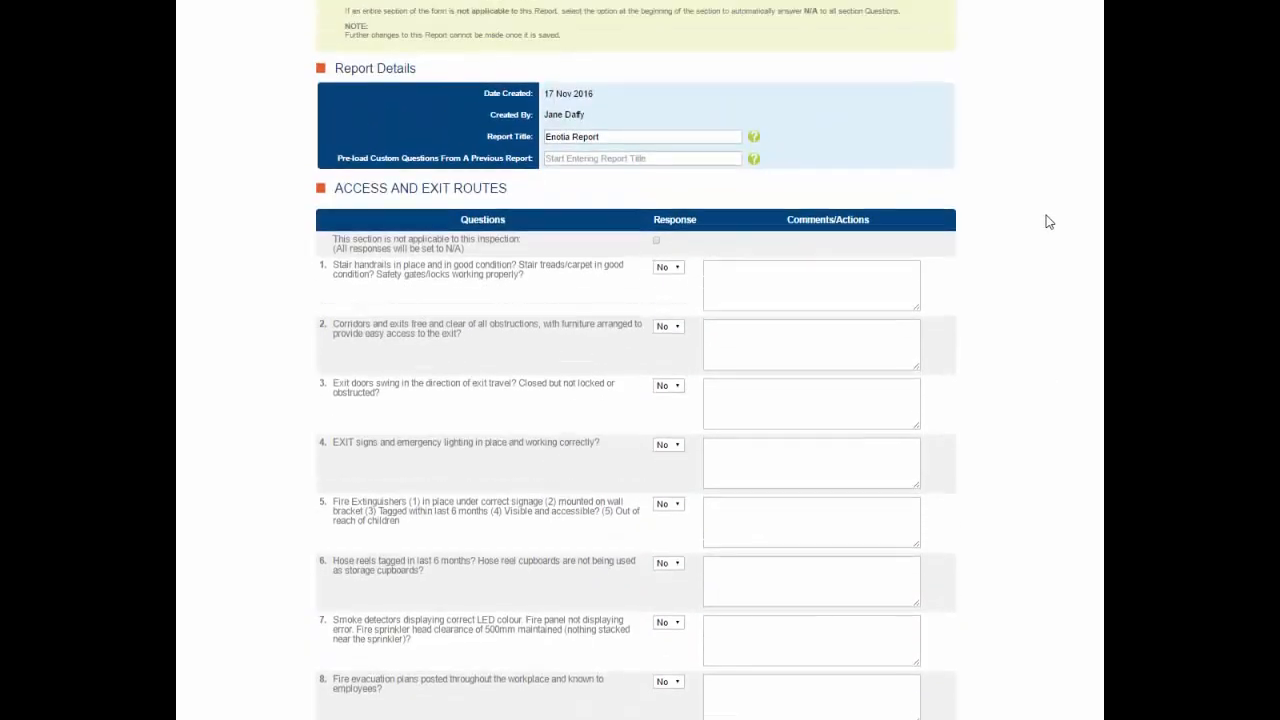
scroll(1050, 222, "up", 1)
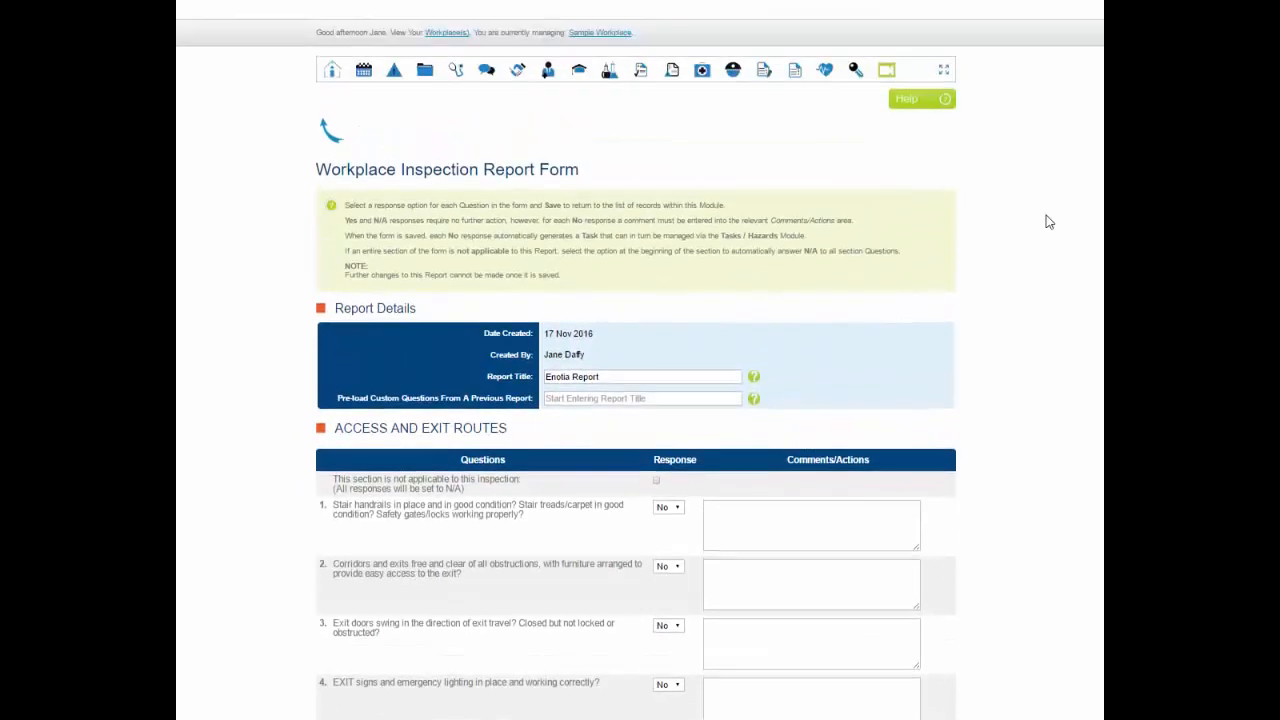
Pre-load the custom questions from the previous report #1388747 into the form
left_click(563, 398)
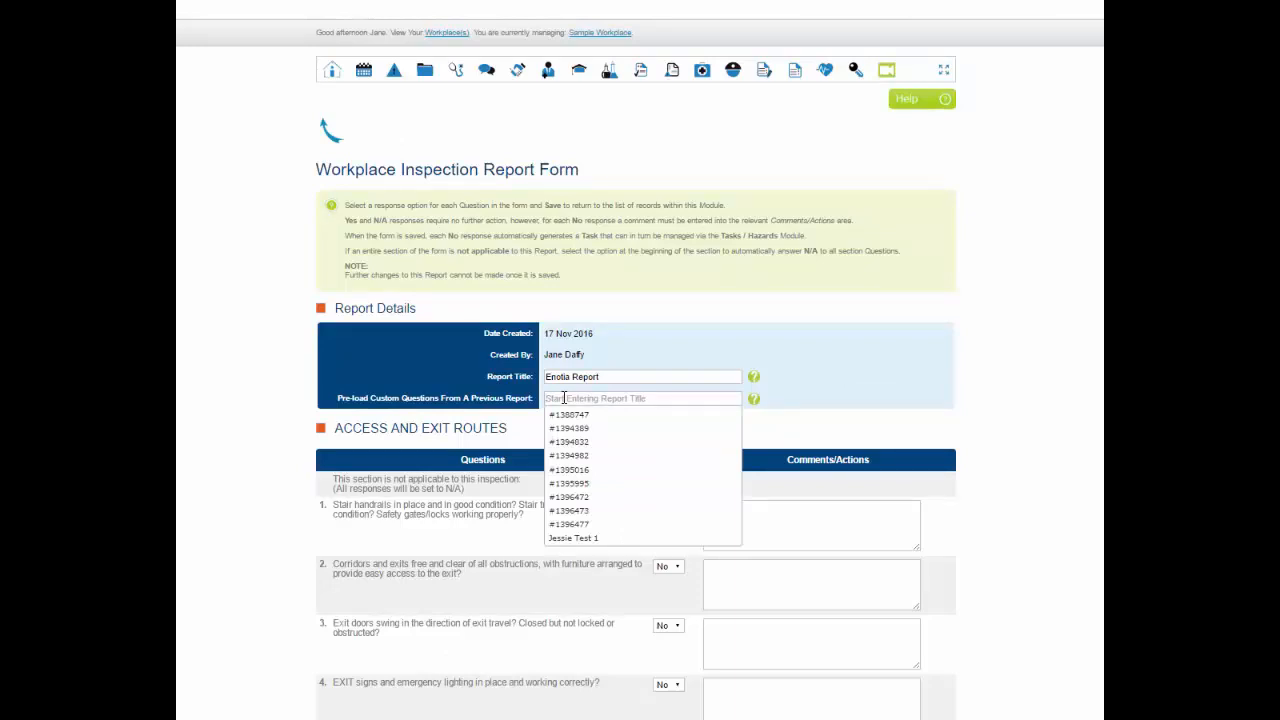
type("#")
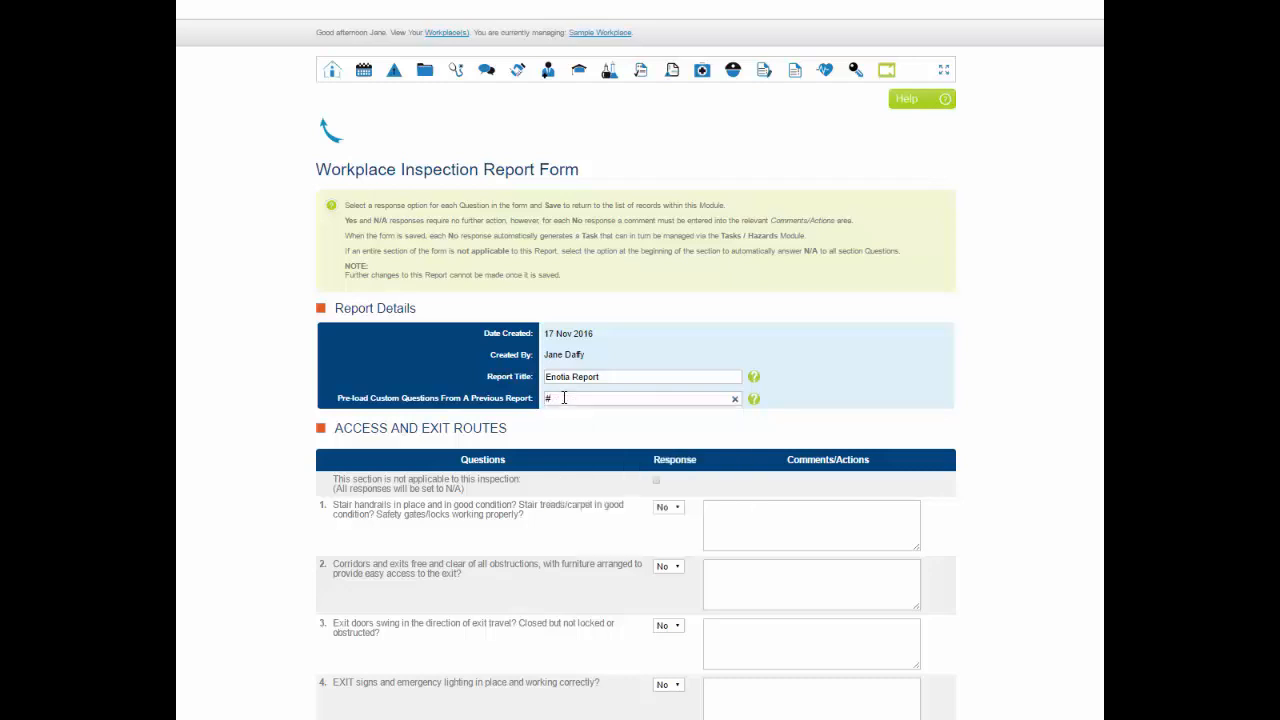
type("13")
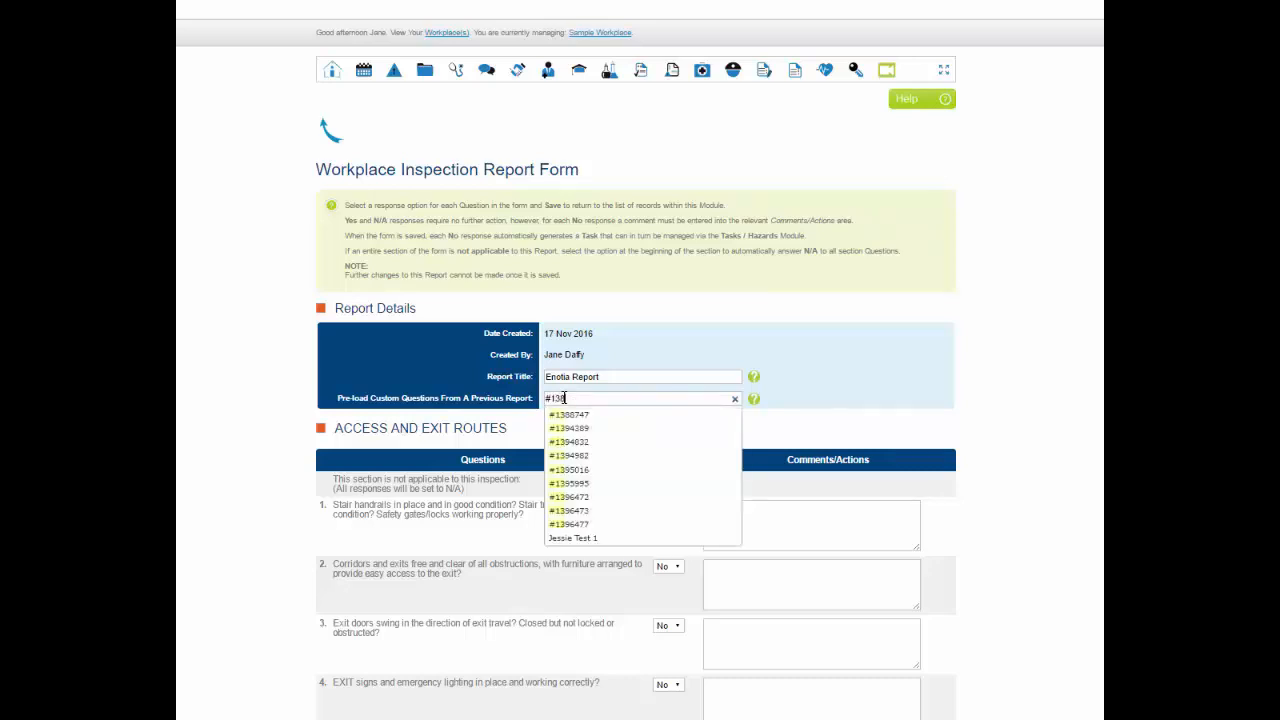
type("8")
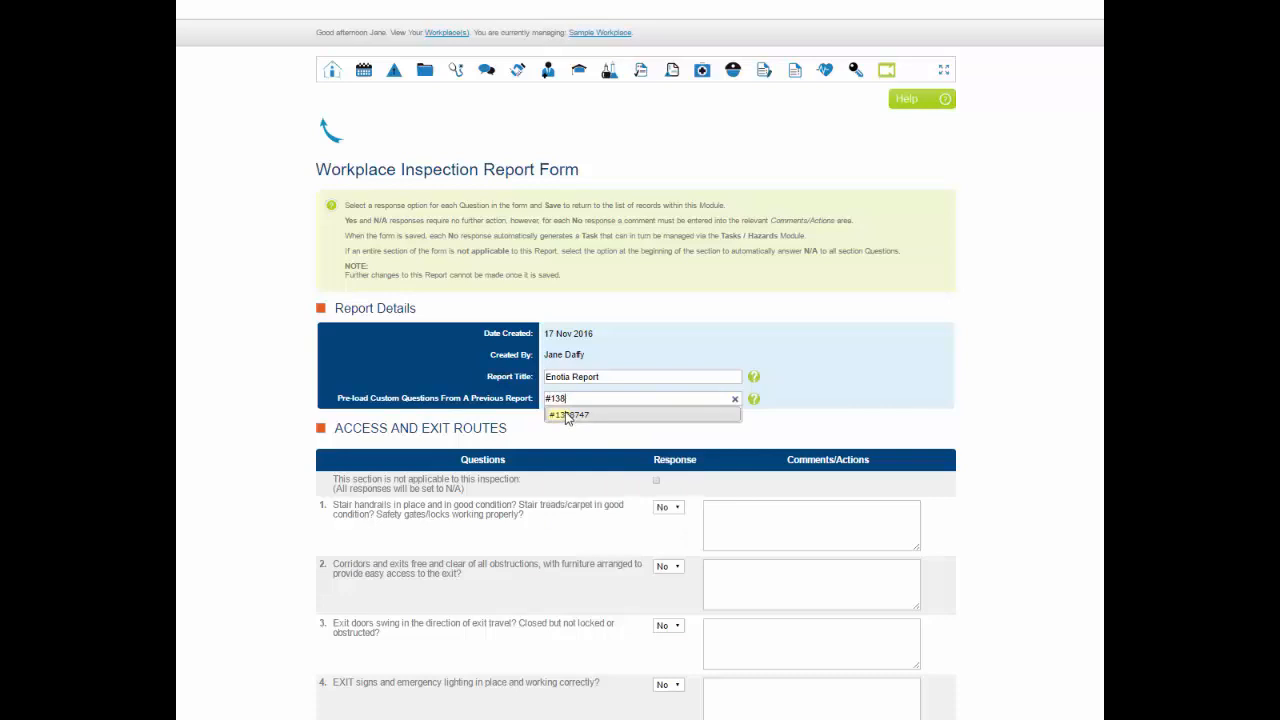
left_click(566, 414)
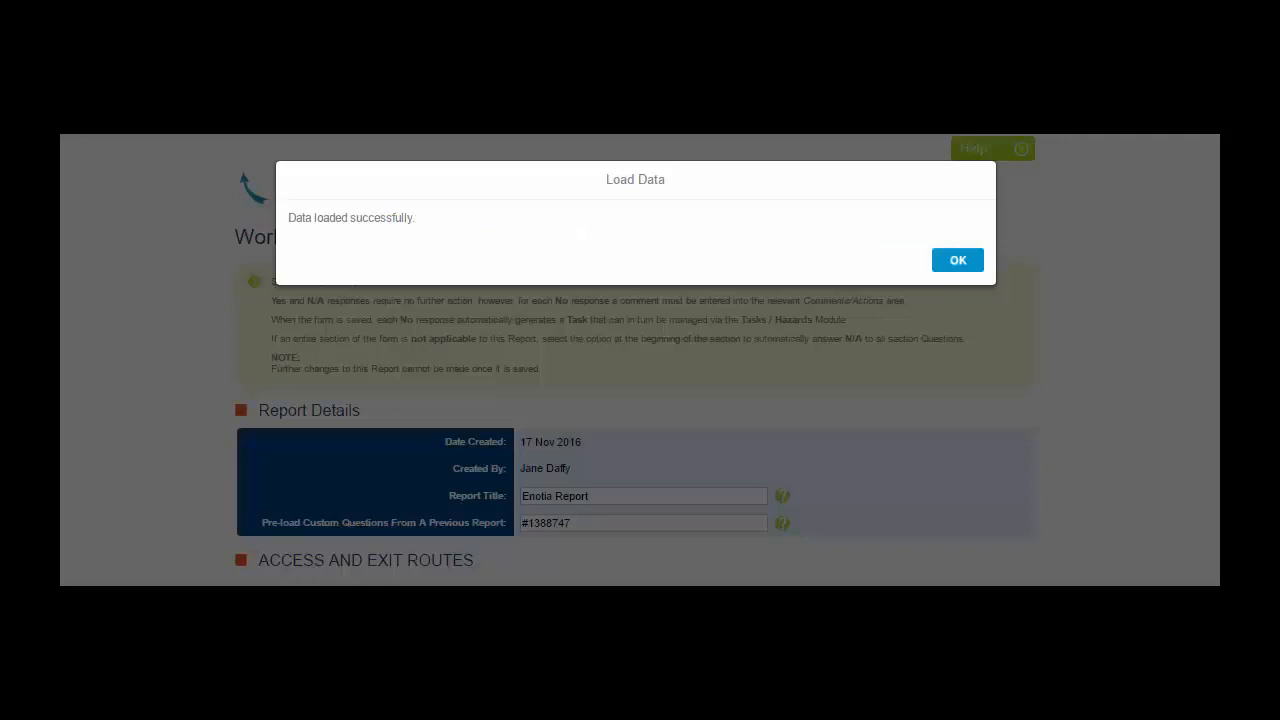
left_click(955, 261)
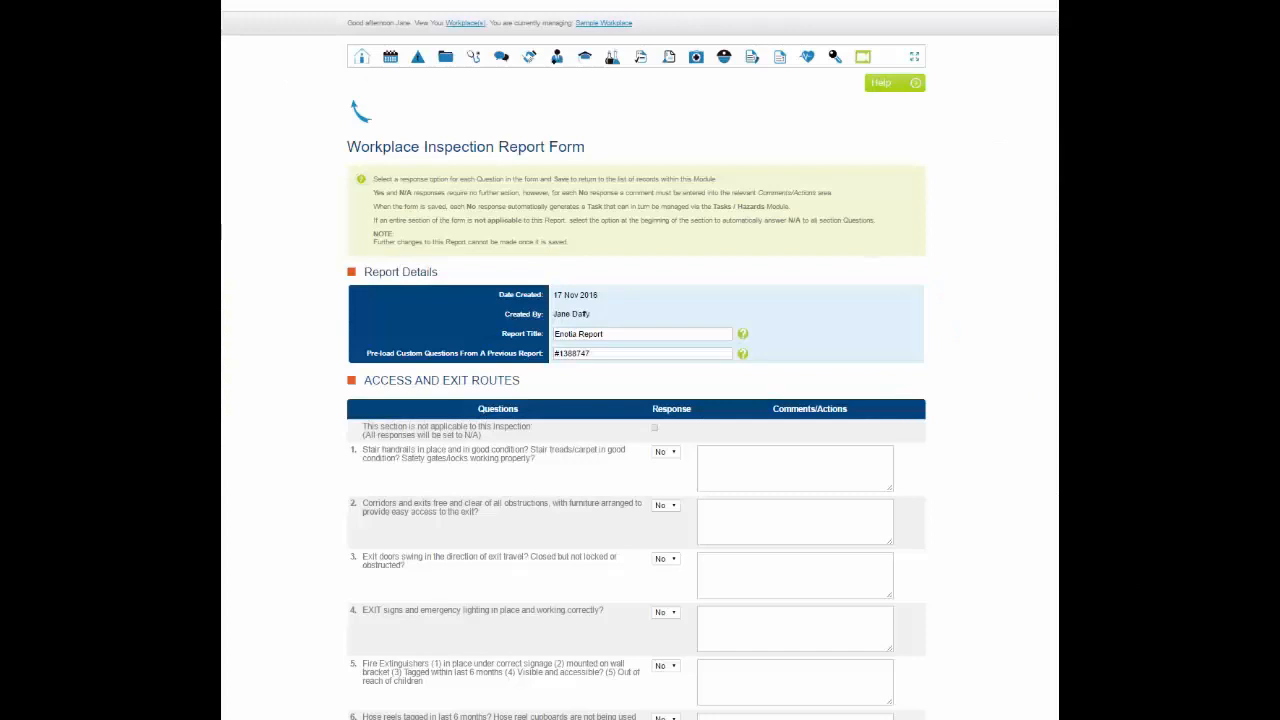
Mark the General Systems section as not applicable to this inspection so all its responses are N/A
scroll(640, 400, "down", 5)
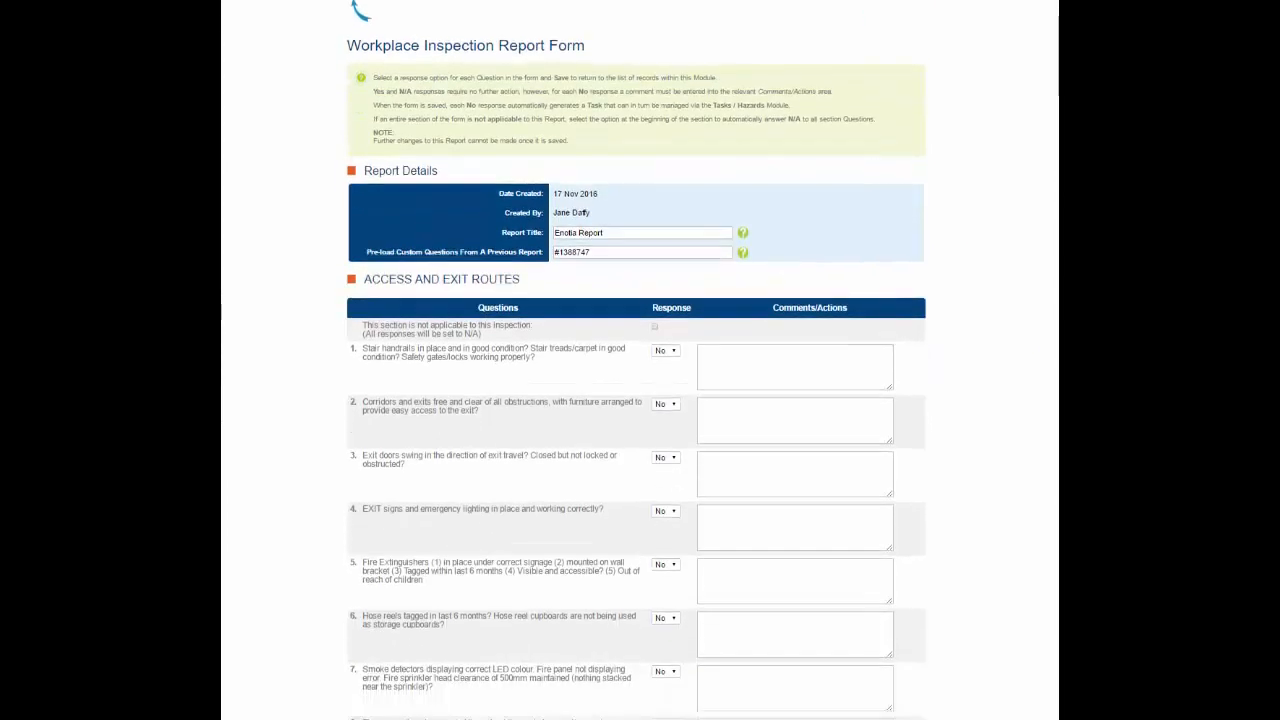
scroll(636, 360, "down", 5)
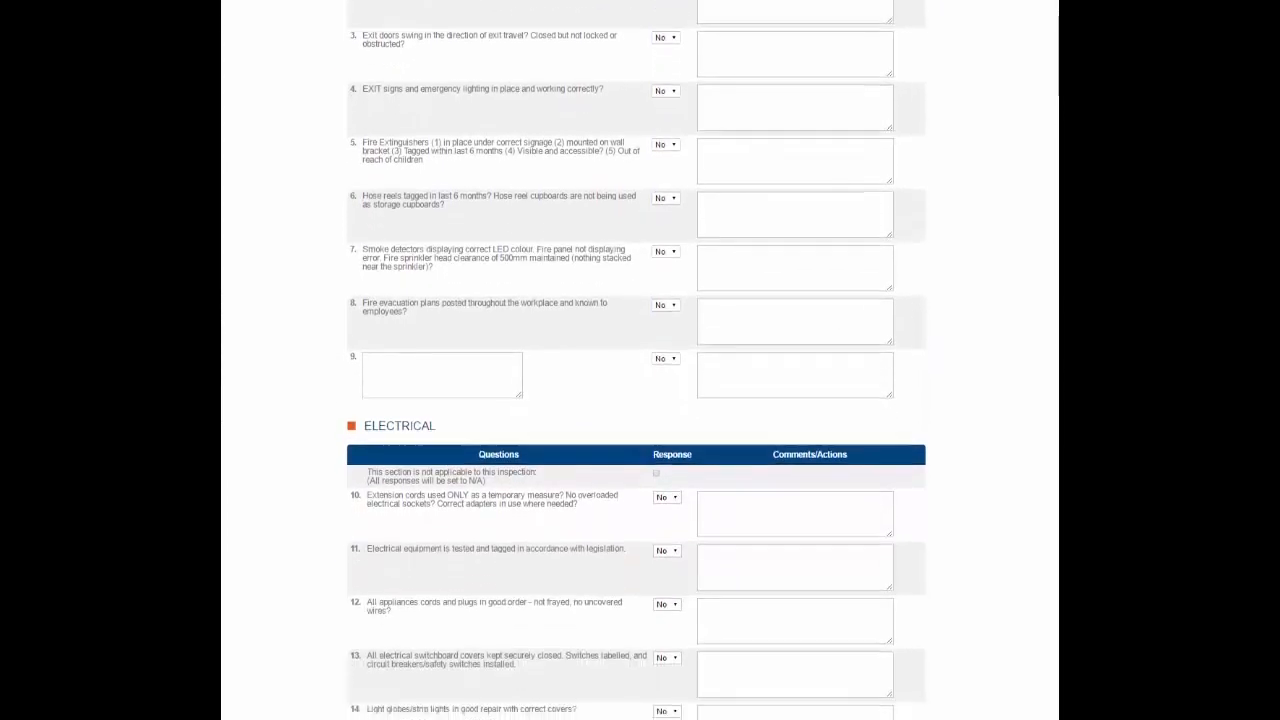
scroll(905, 335, "down", 3)
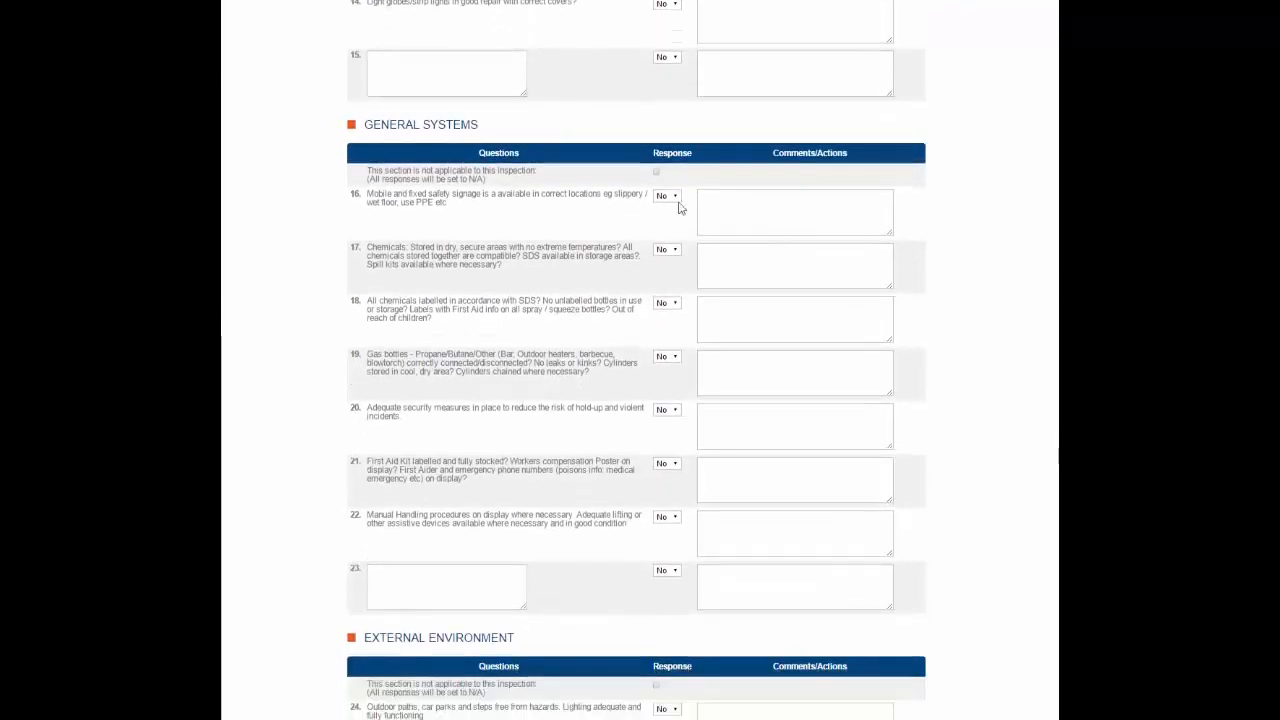
left_click(656, 173)
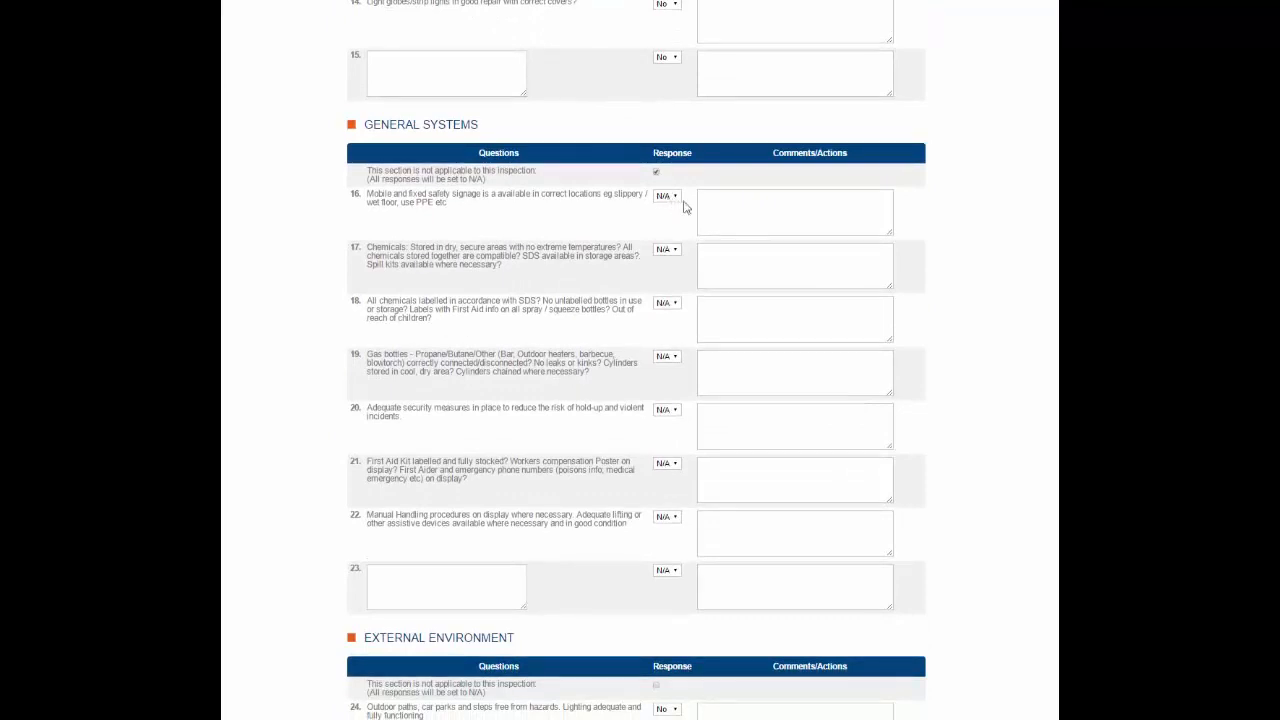
Mark the External Environment section as not applicable to this inspection so all its responses are N/A
scroll(976, 241, "down", 4)
scroll(976, 241, "down", 2)
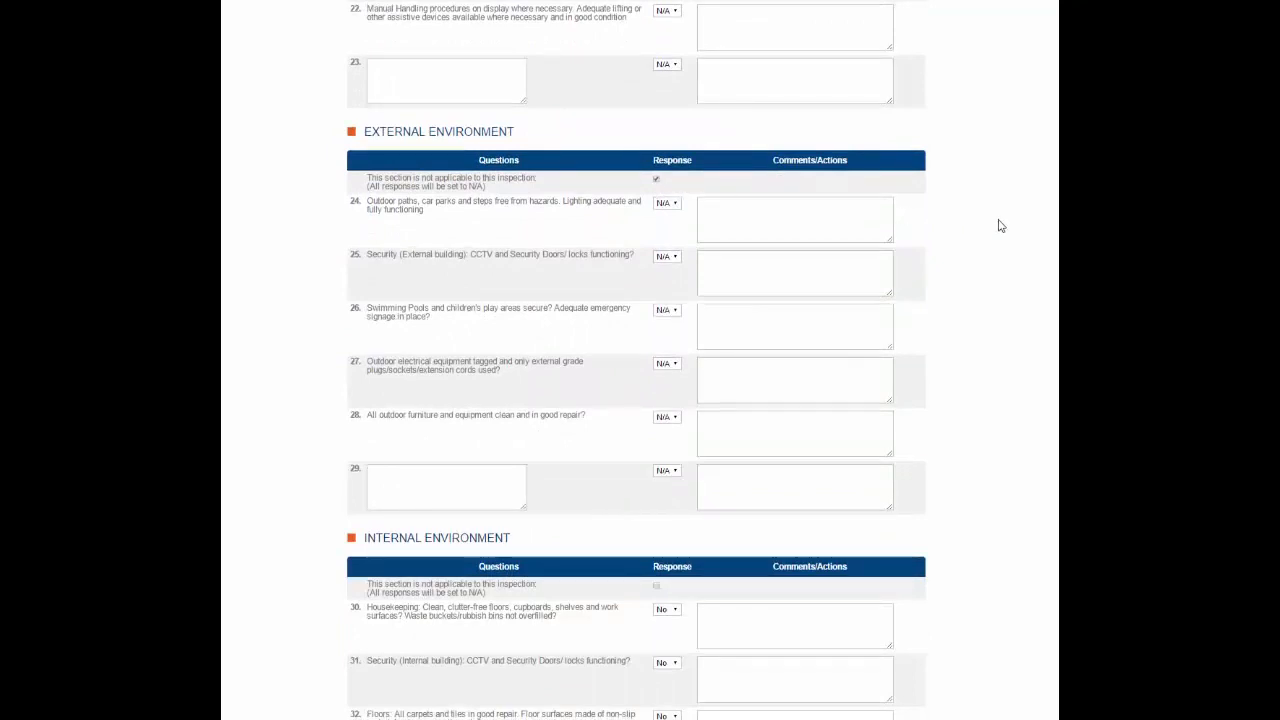
In the Internal Environment section, answer Yes to question 30 on housekeeping and No to question 31 on internal building security
scroll(1000, 225, "down", 4)
scroll(1000, 226, "down", 2)
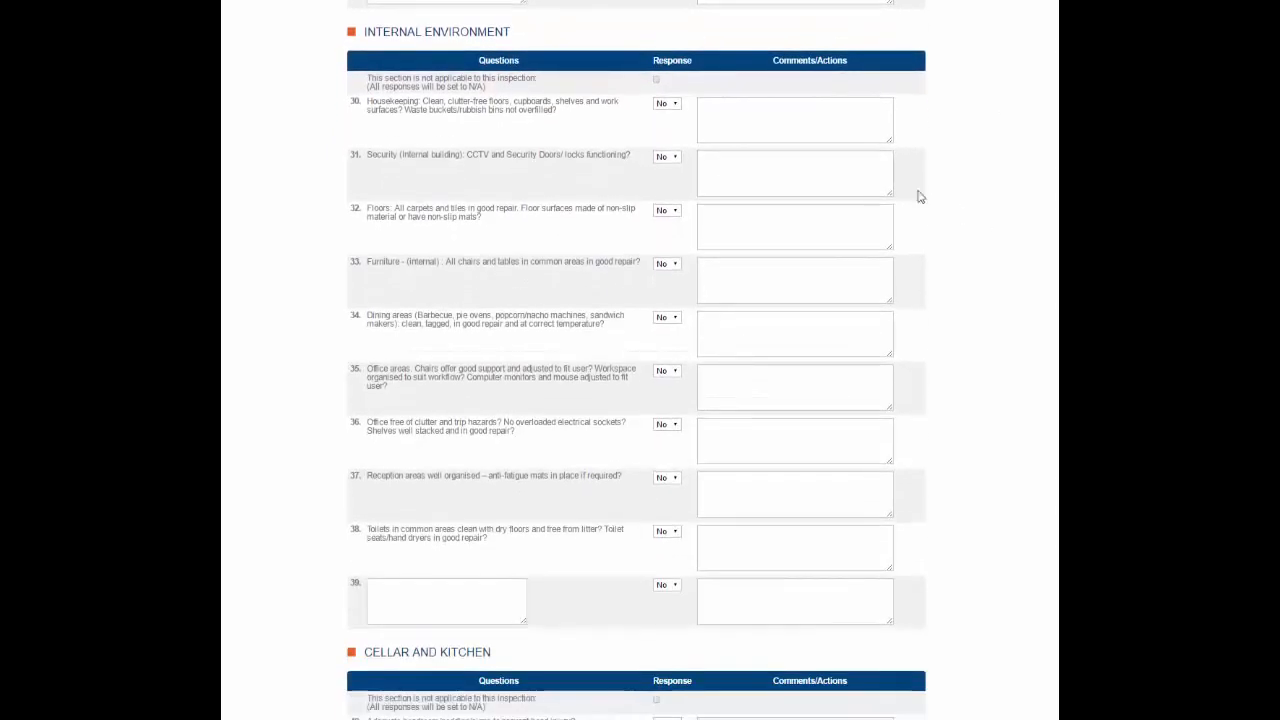
left_click(675, 106)
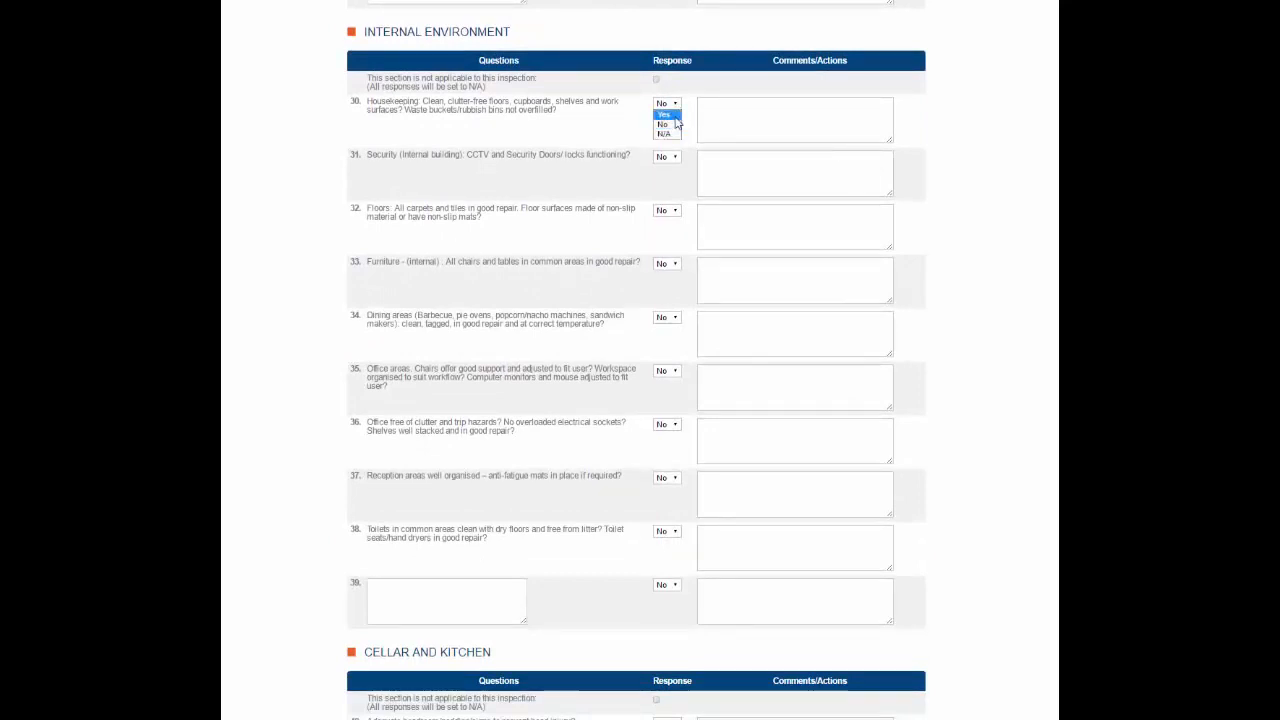
left_click(664, 113)
left_click(675, 159)
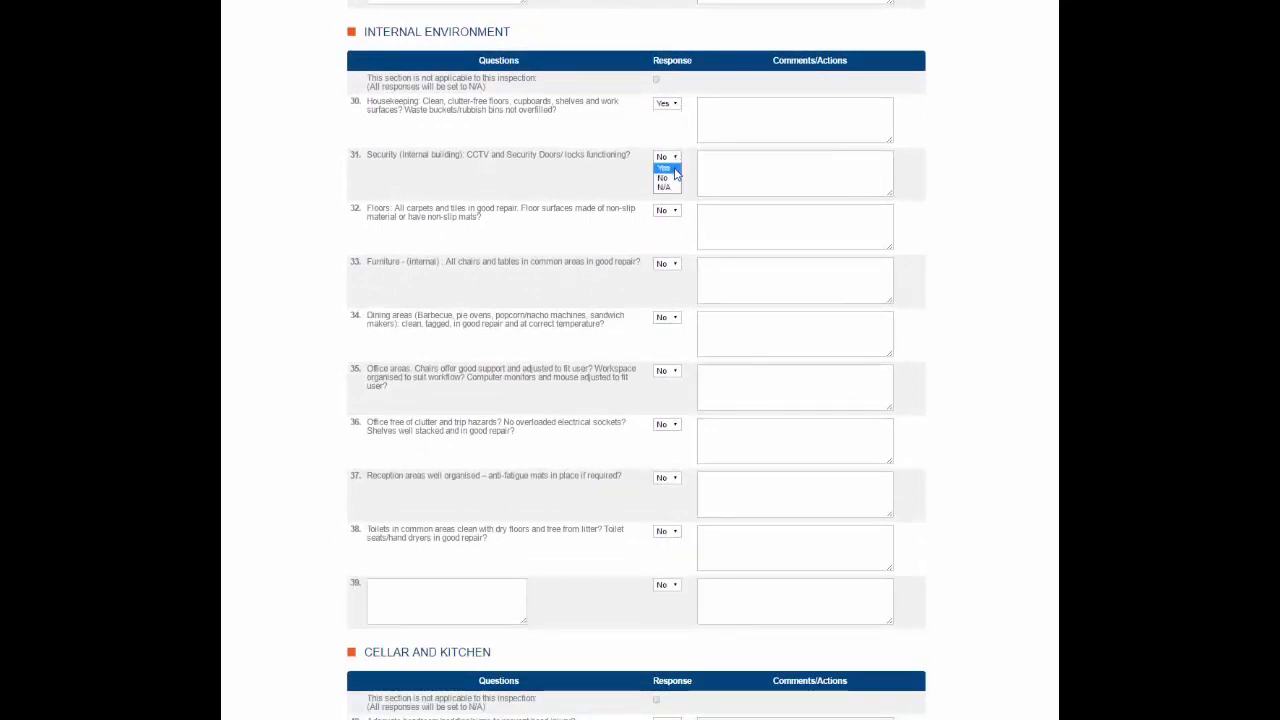
left_click(664, 177)
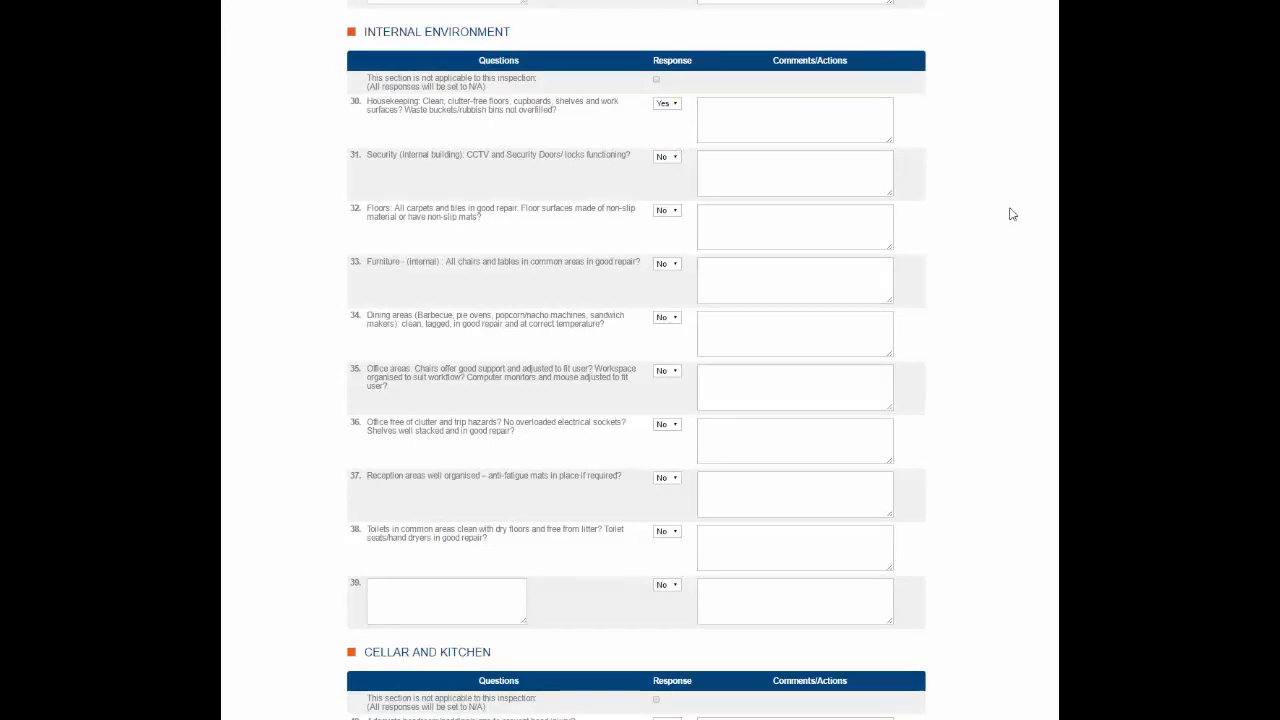
Enter the comment Note for question 31 on internal building security
left_click(774, 119)
left_click_drag(731, 157, 697, 157)
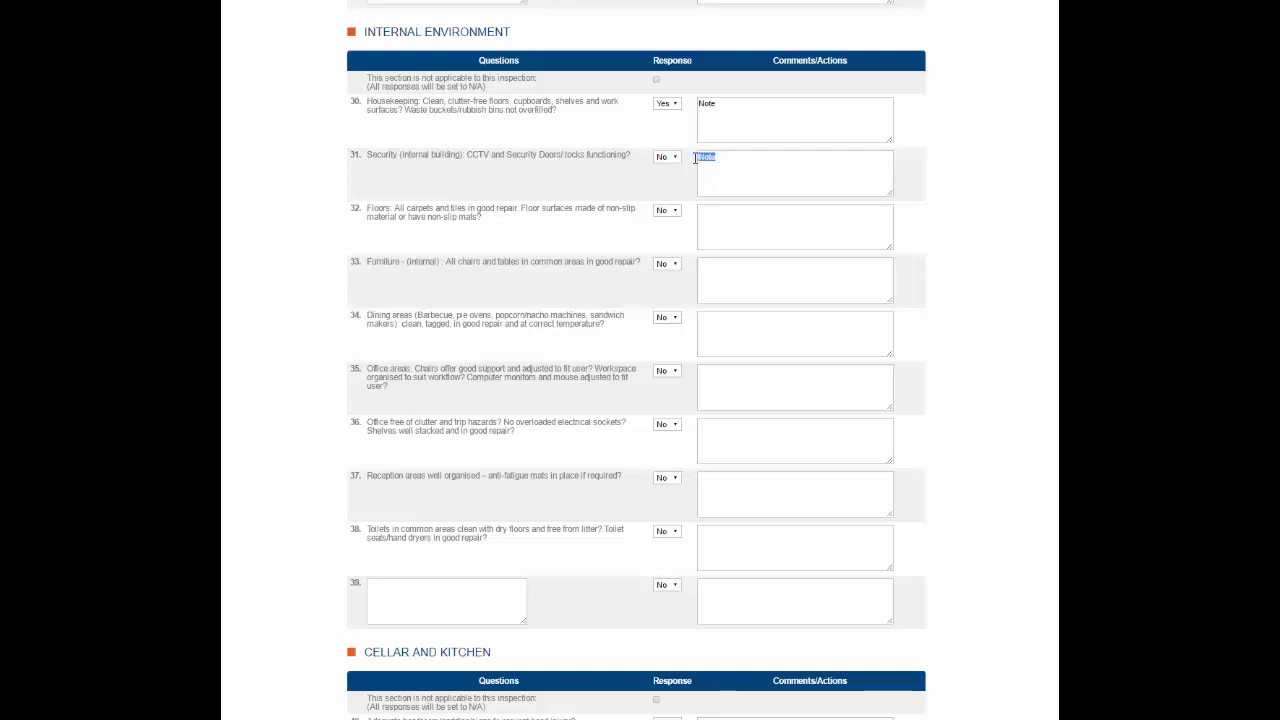
left_click(959, 168)
Examine the remaining sections from Cellar and Kitchen to Other, including the pre-loaded custom questions and the related documents area
scroll(959, 168, "down", 3)
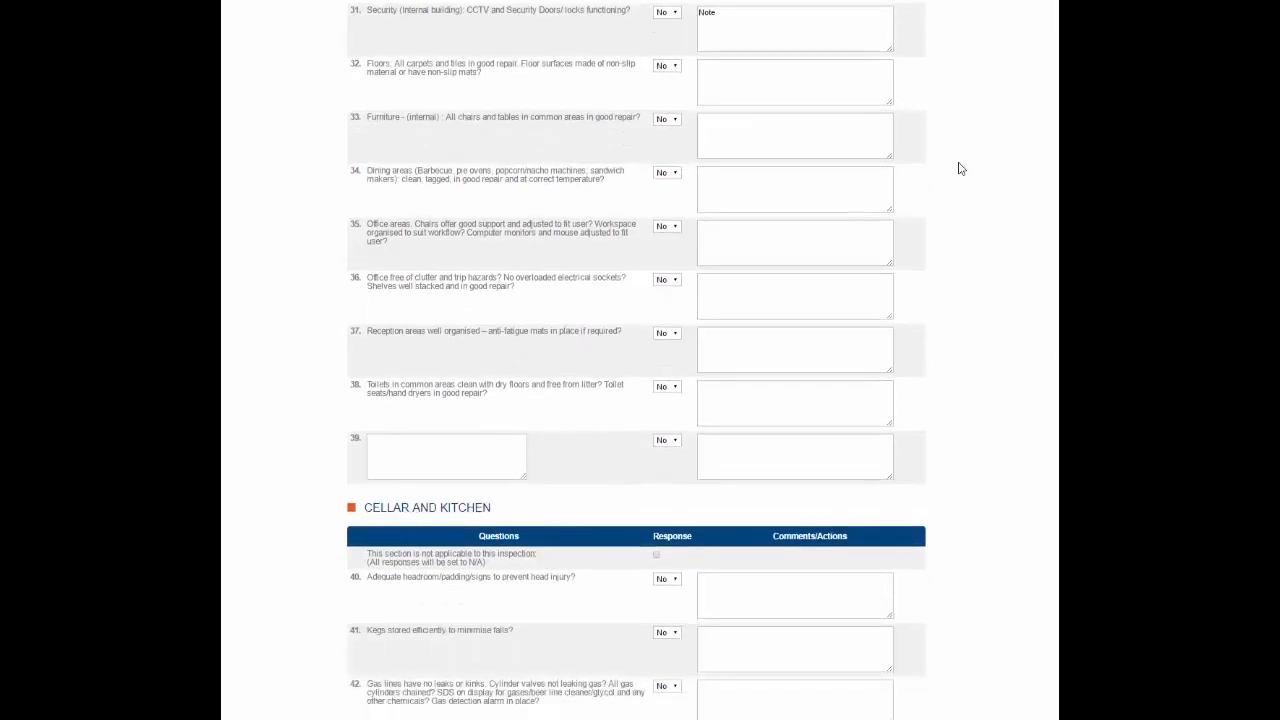
scroll(959, 168, "down", 4)
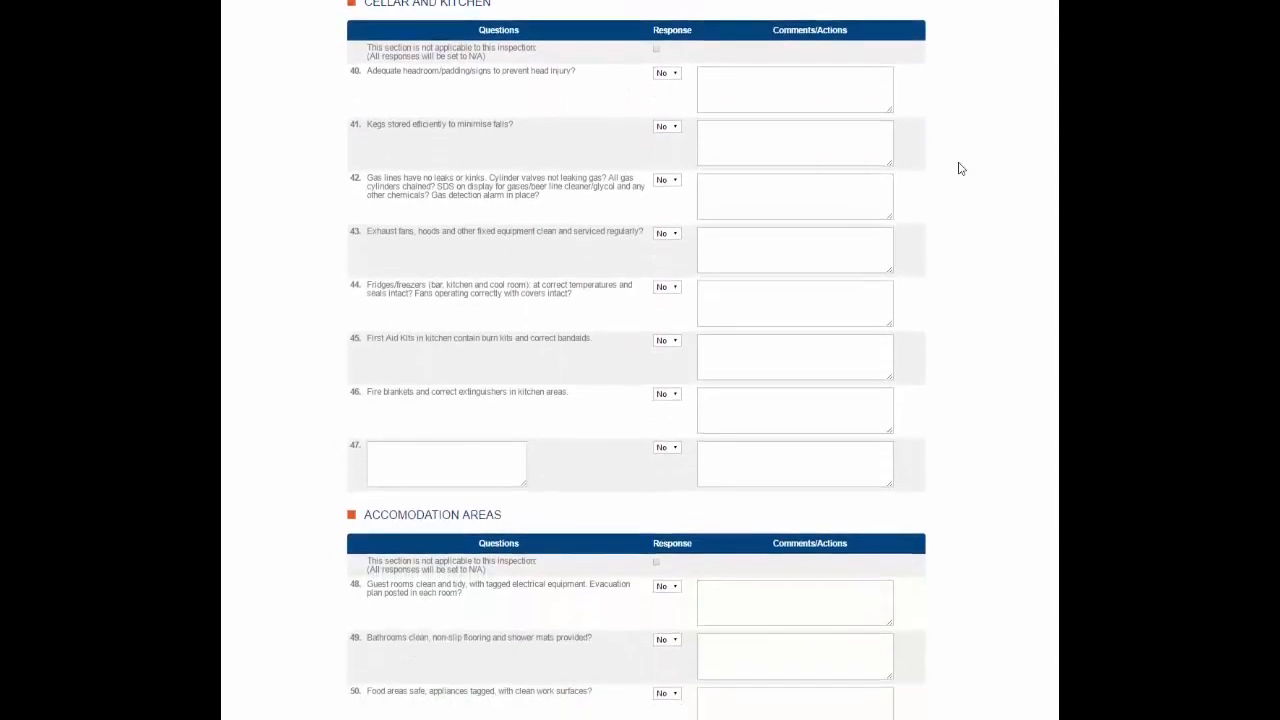
scroll(959, 168, "down", 3)
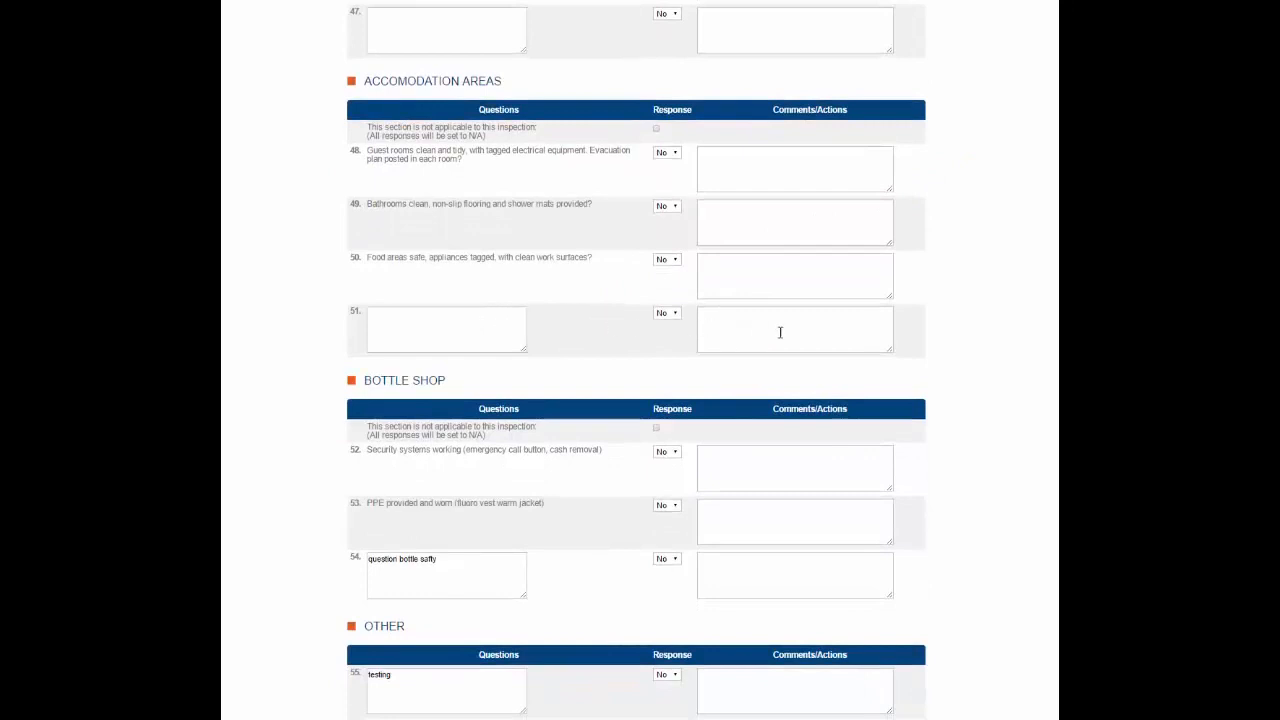
scroll(1015, 340, "down", 4)
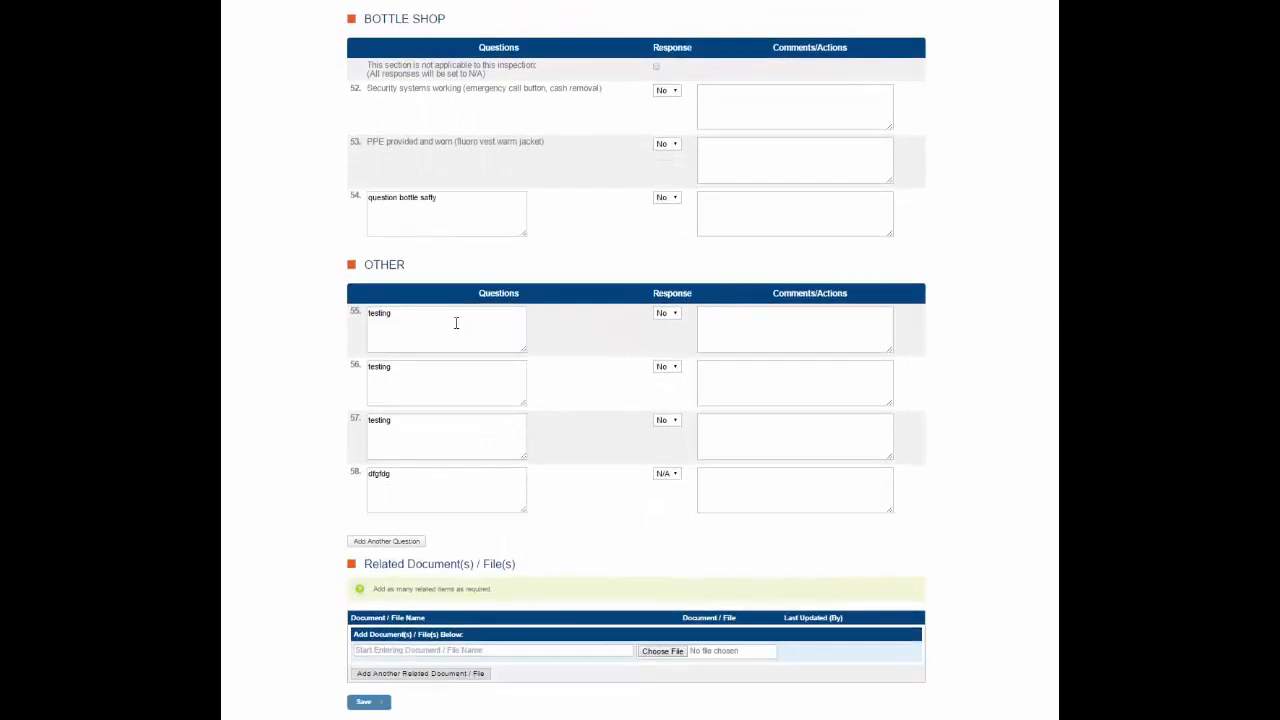
left_click_drag(394, 317, 358, 312)
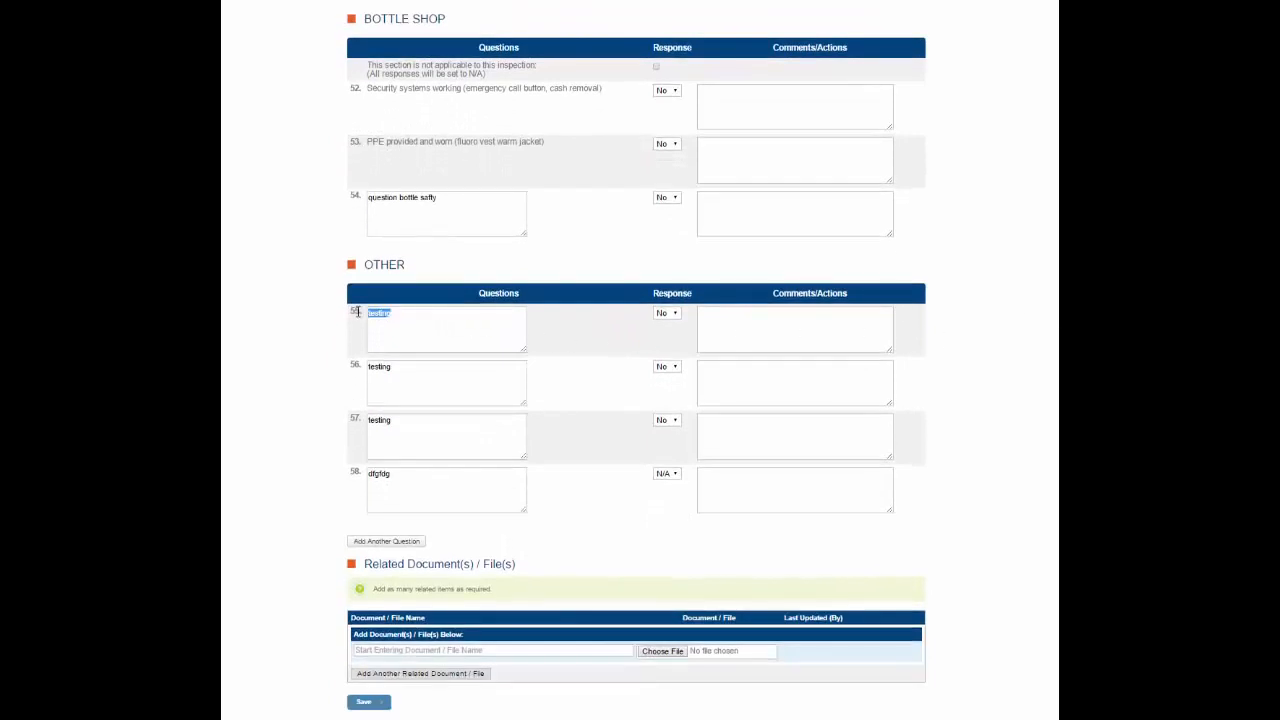
left_click(715, 323)
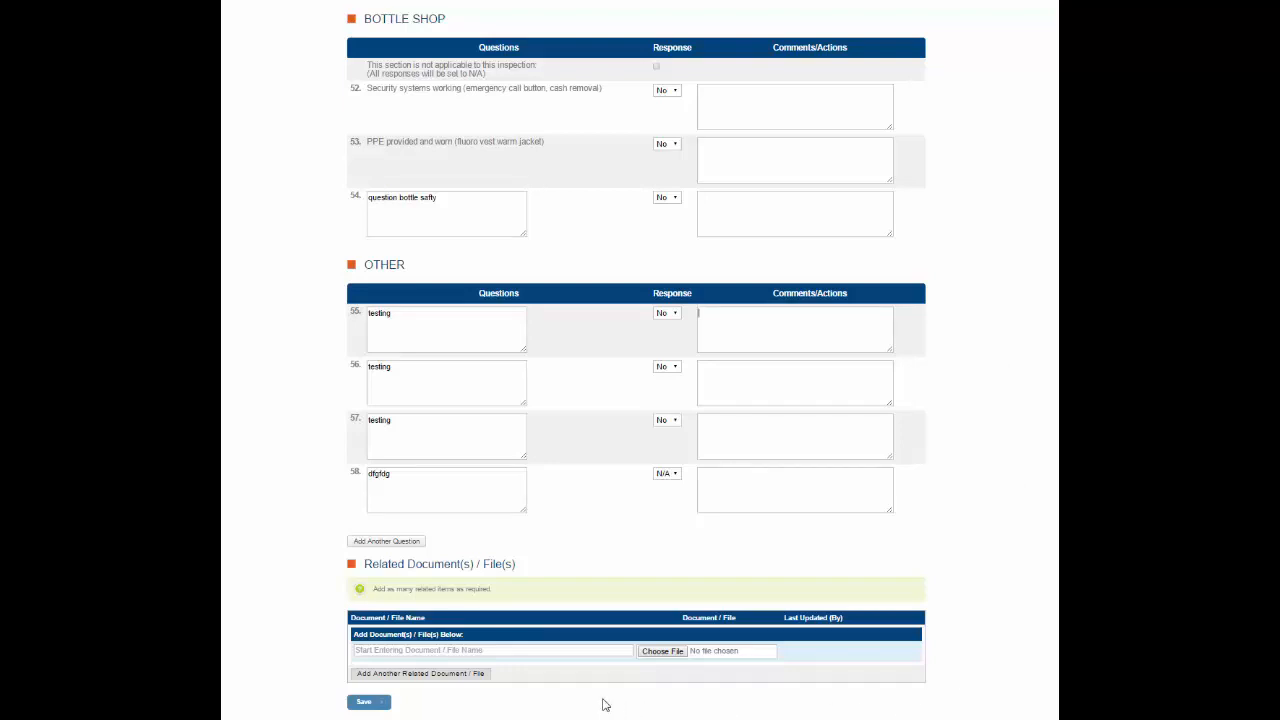
left_click(589, 651)
Save the inspection report and open the available actions for the newest report in the list
left_click(365, 704)
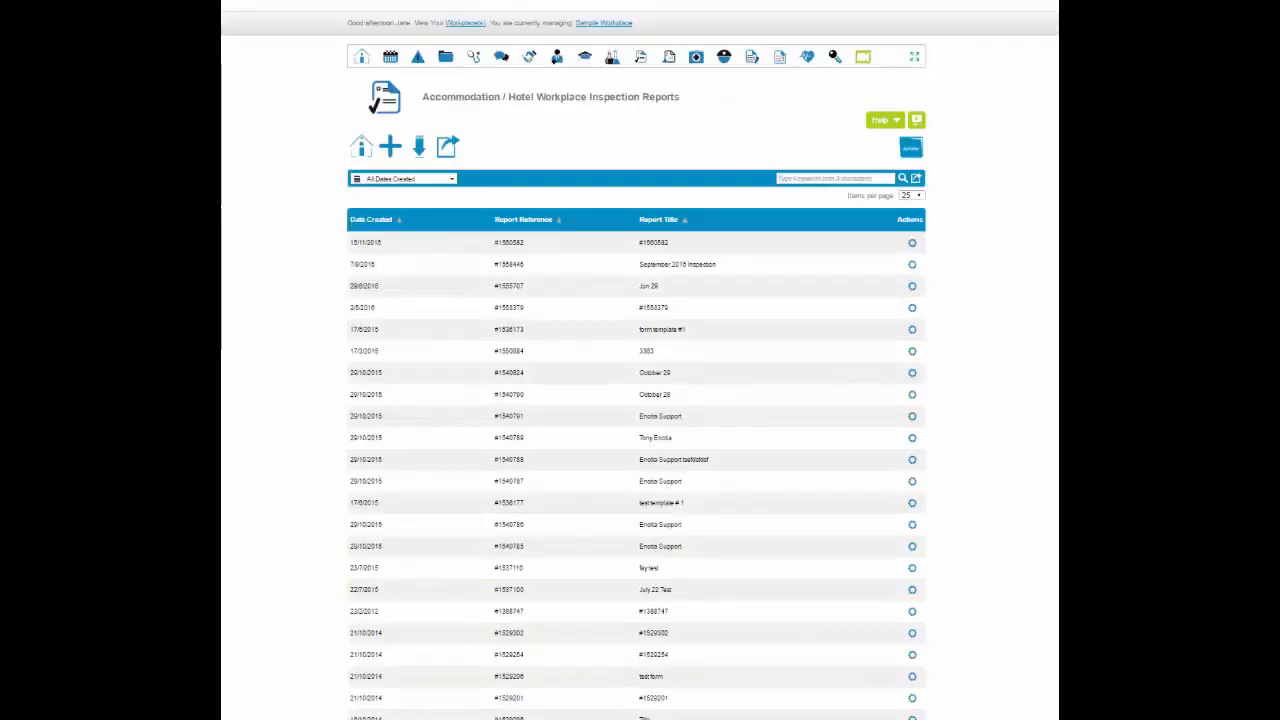
left_click(912, 244)
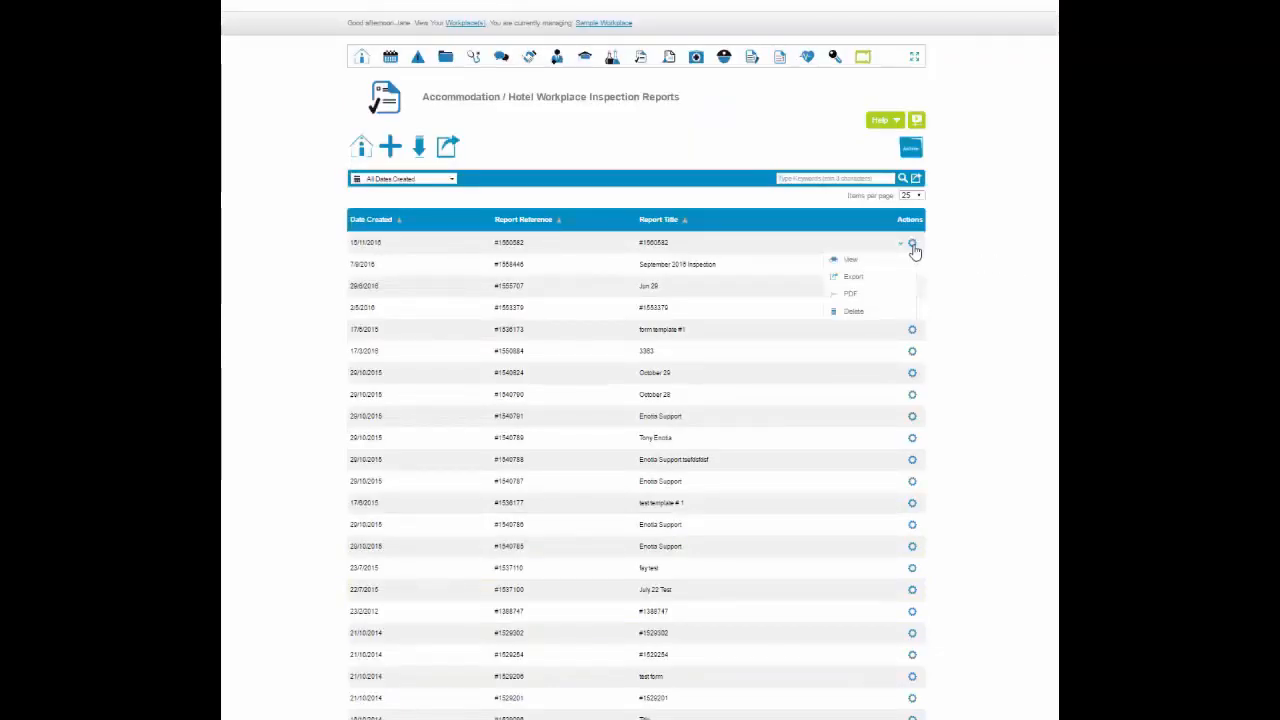